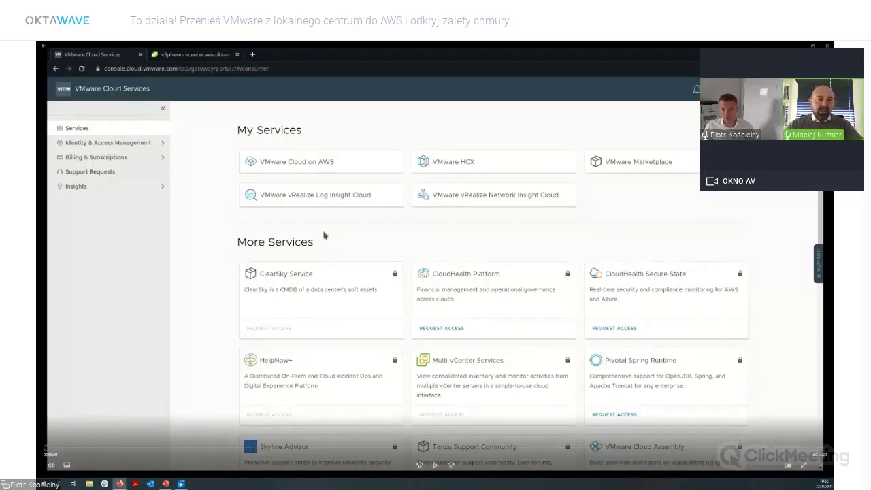
Bring up the vcenter.aws.oktawave.com Summary page in the vSphere Client tab.
mouse_move(135, 271)
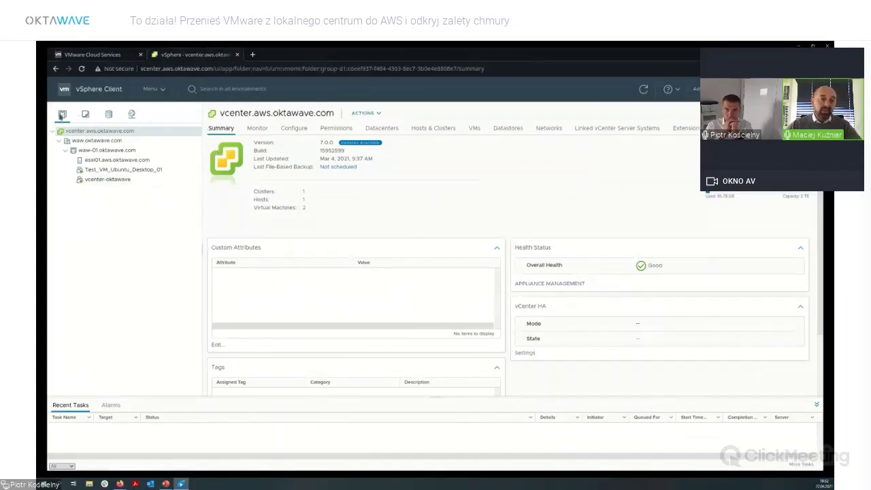
View the Single Sign-On configuration under Administration.
left_click(160, 90)
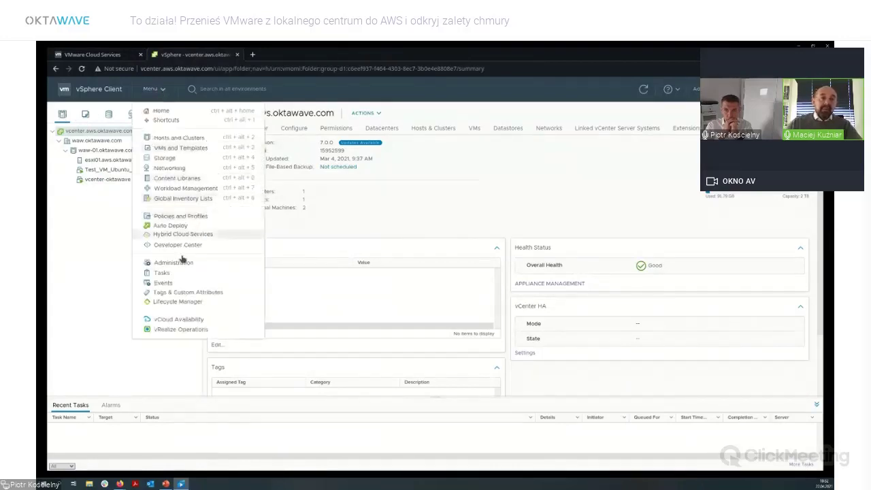
left_click(173, 262)
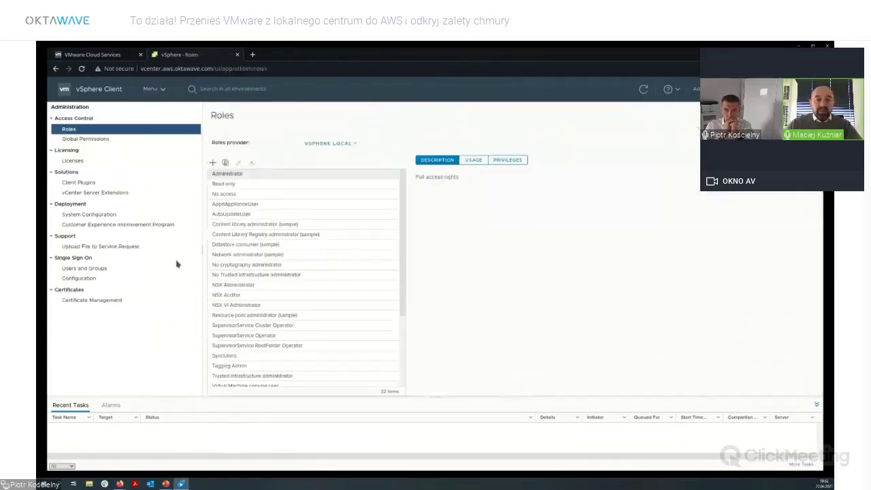
left_click(94, 279)
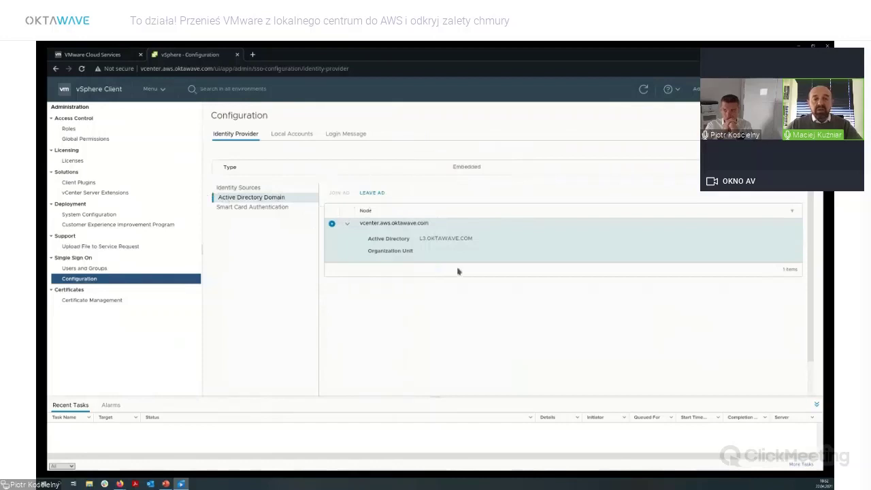
Open Test_VM_Ubuntu_Desktop_01 in Hosts and Clusters and launch its web console.
left_click(155, 89)
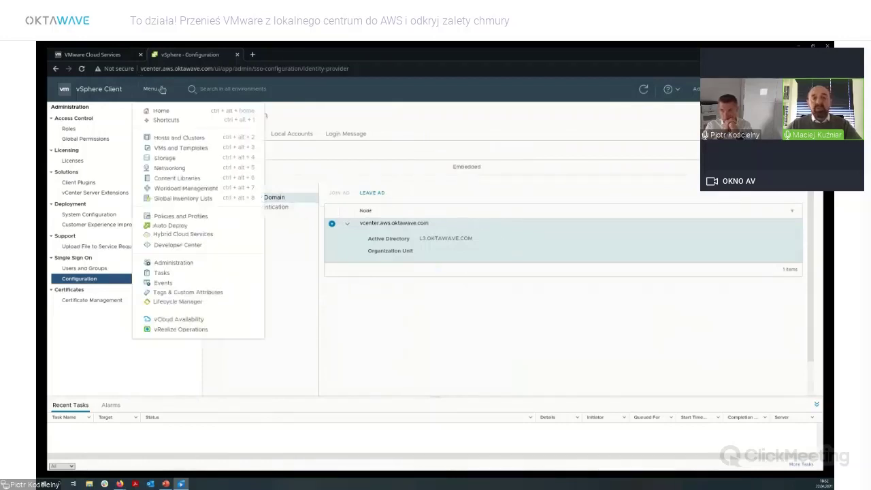
left_click(196, 139)
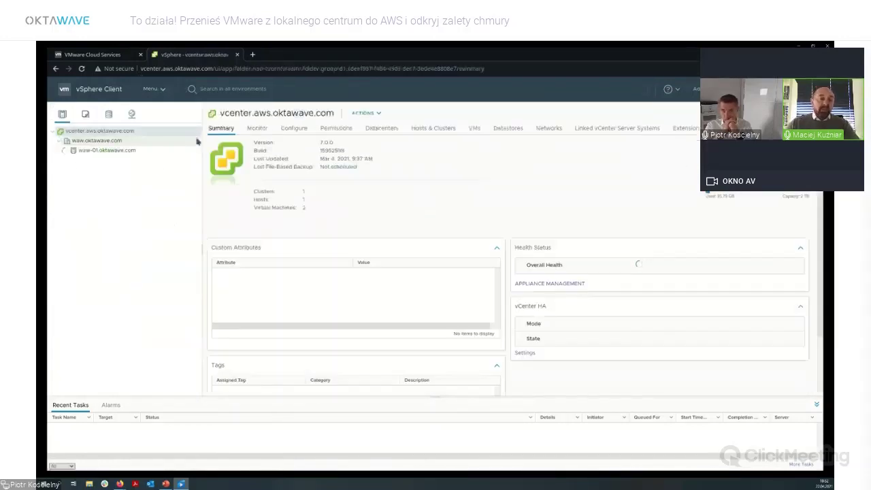
left_click(145, 173)
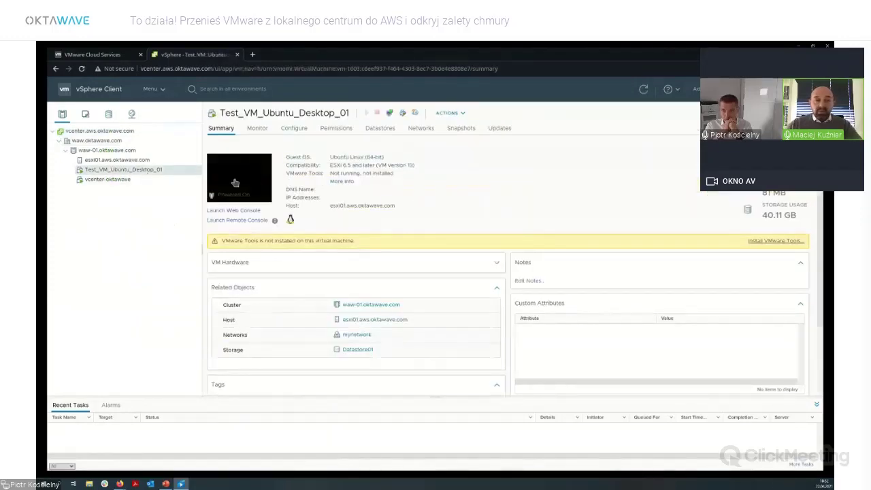
left_click(230, 182)
left_click(523, 314)
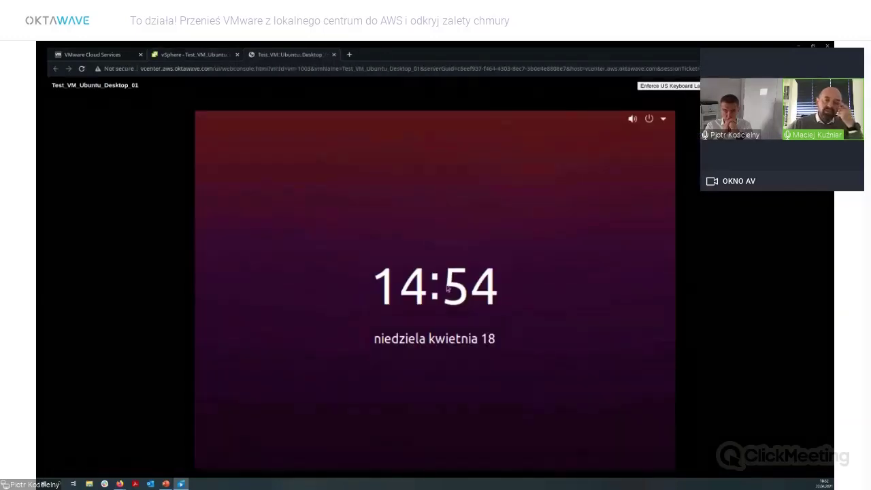
Log in to the Ubuntu desktop with the administrator password, then close the console.
left_click(470, 333)
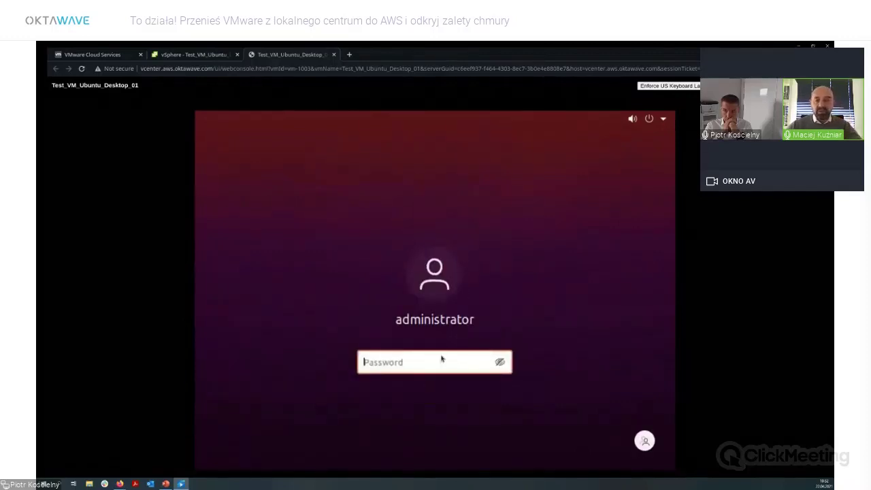
type("*********")
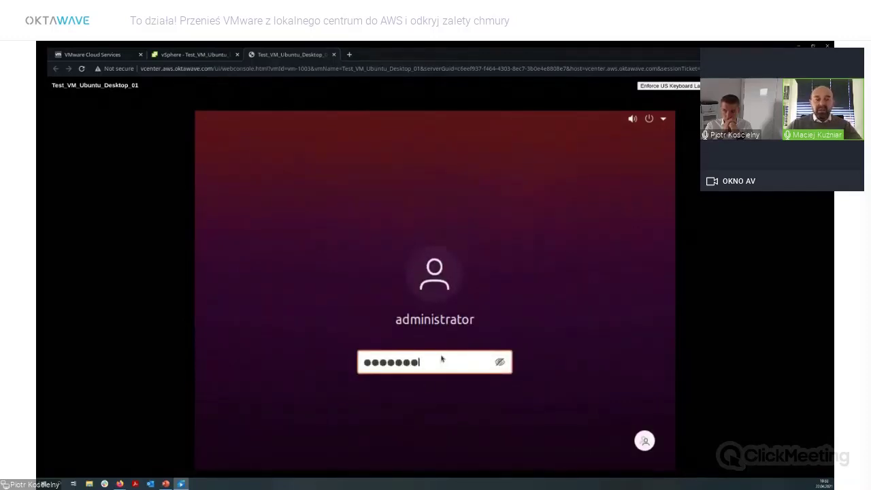
key("Return")
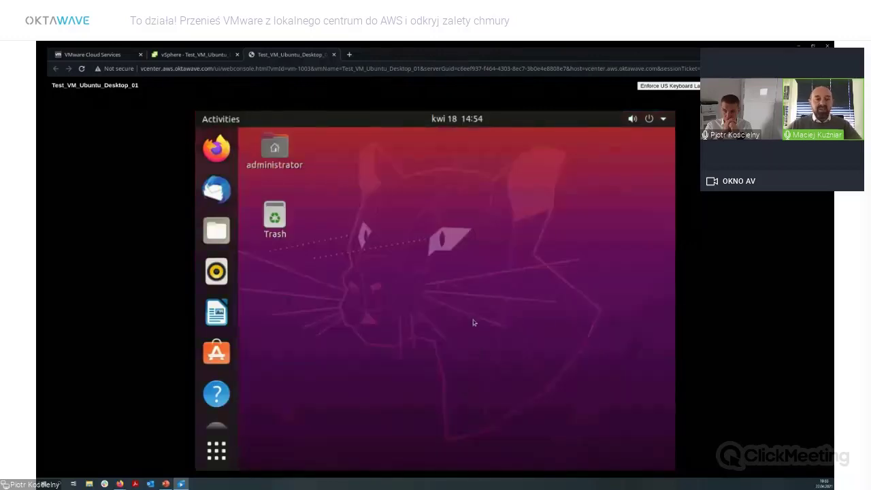
left_click(334, 55)
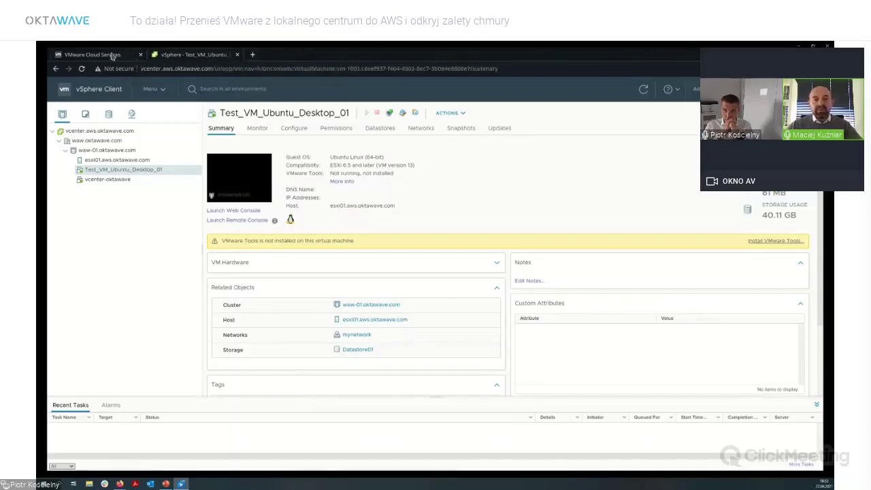
Go from Cloud Services to the VMware Cloud on AWS SDDC list and start Create SDDC.
left_click(113, 55)
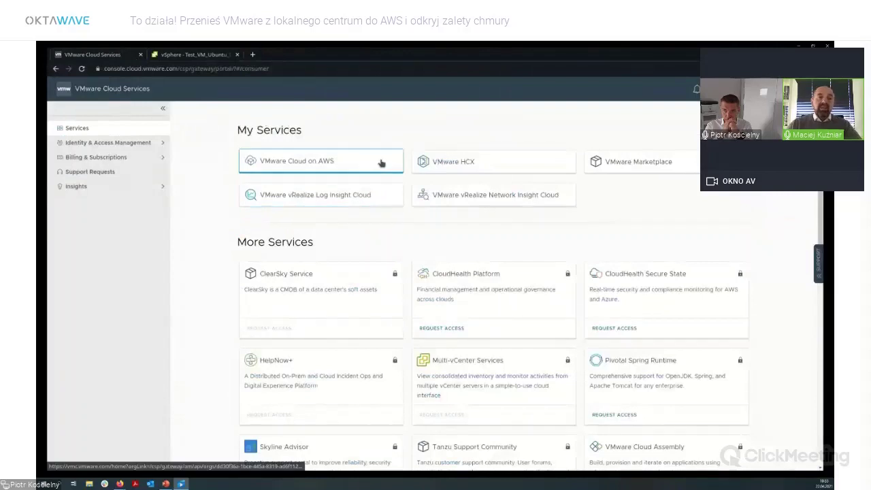
left_click(382, 164)
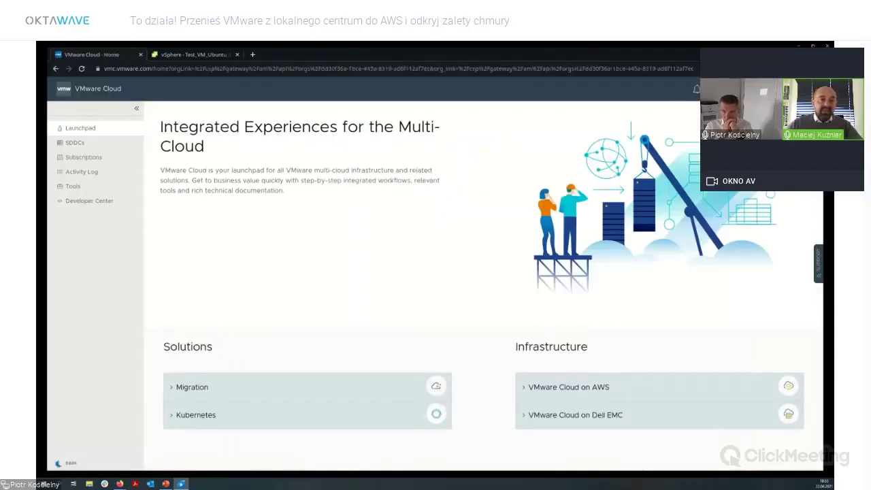
left_click(114, 144)
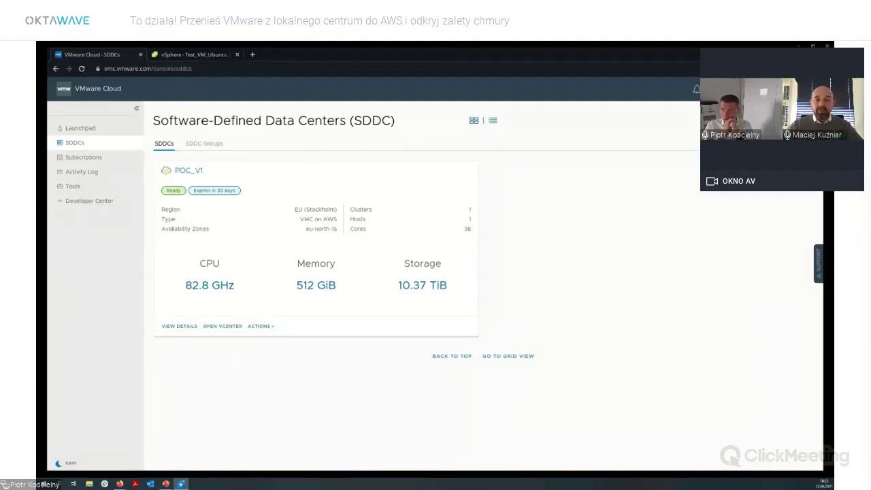
left_click(727, 117)
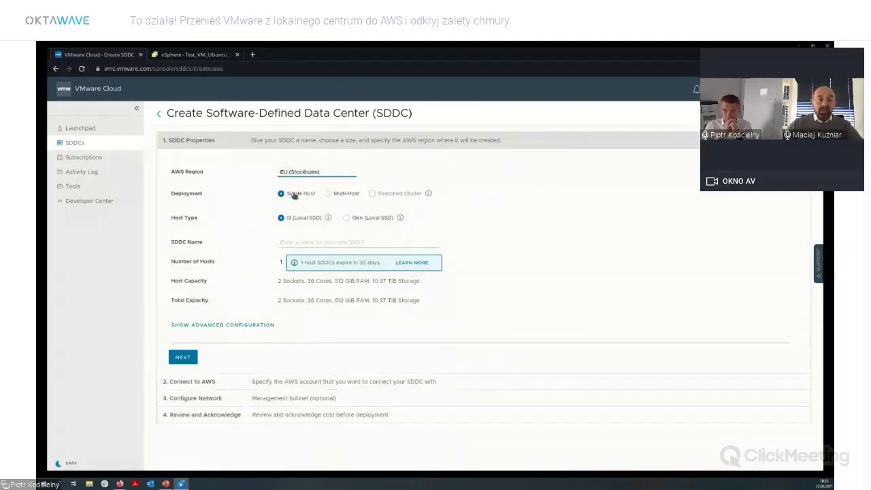
Name the new SDDC POC_V2 and skip connecting an AWS account.
left_click(325, 242)
type("POC_V2")
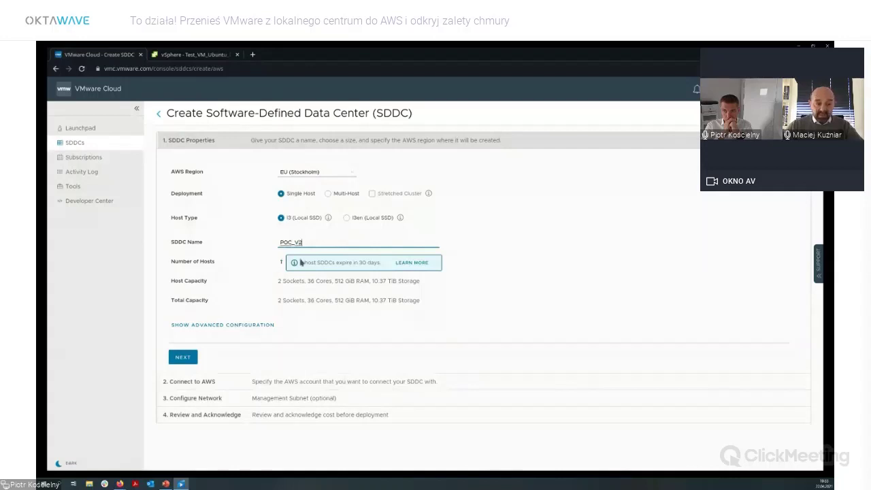
left_click(182, 357)
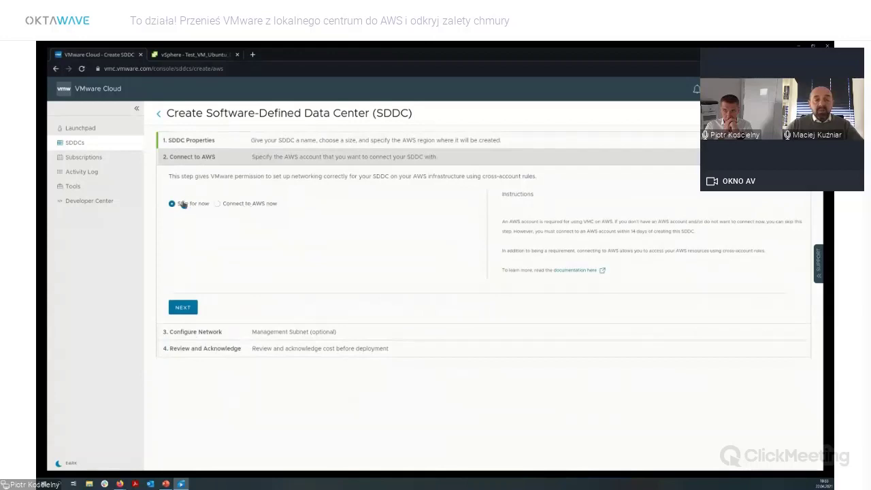
left_click(182, 307)
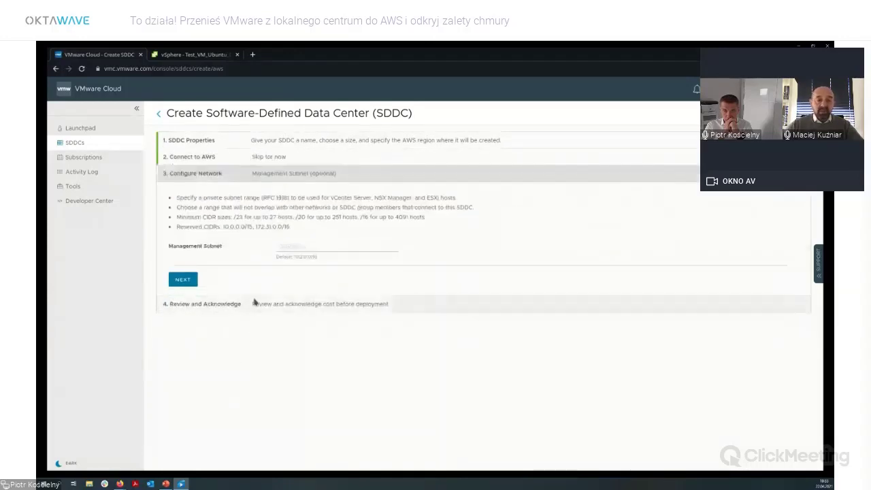
Set management subnet 10.2.0.0/16, acknowledge the pricing terms, and exit without deploying.
left_click(315, 245)
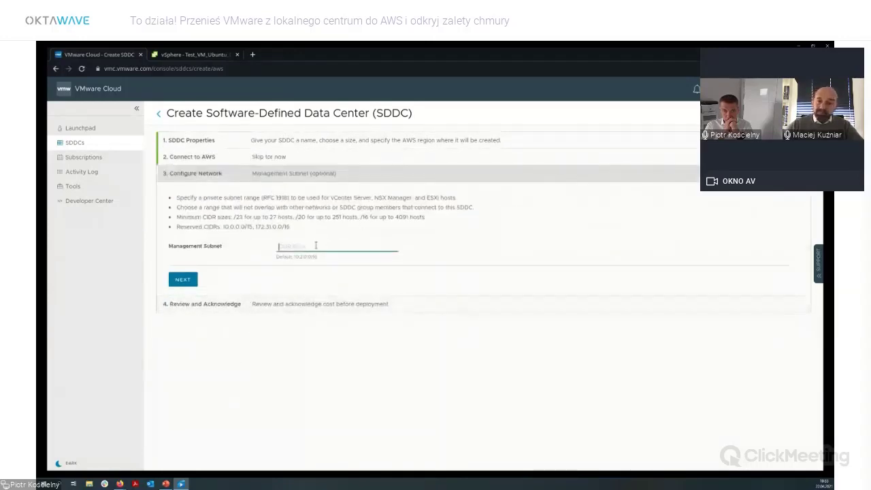
type("10.2.0.0/16")
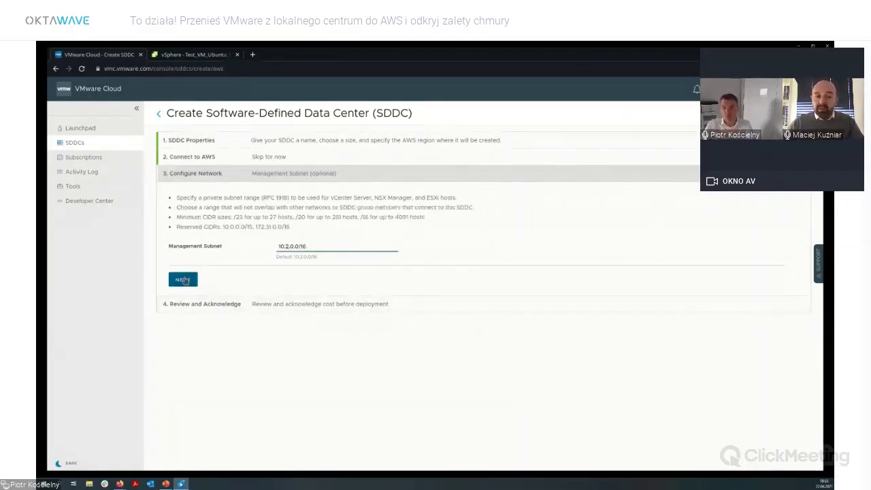
left_click(182, 281)
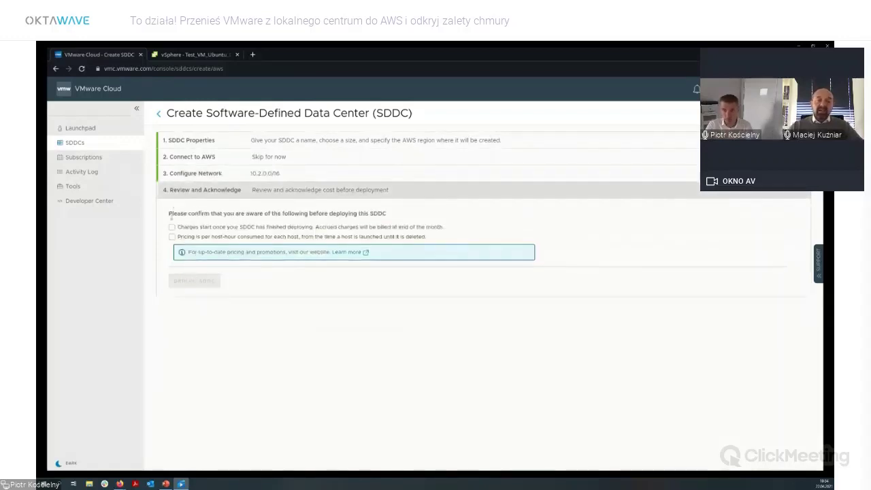
left_click(172, 237)
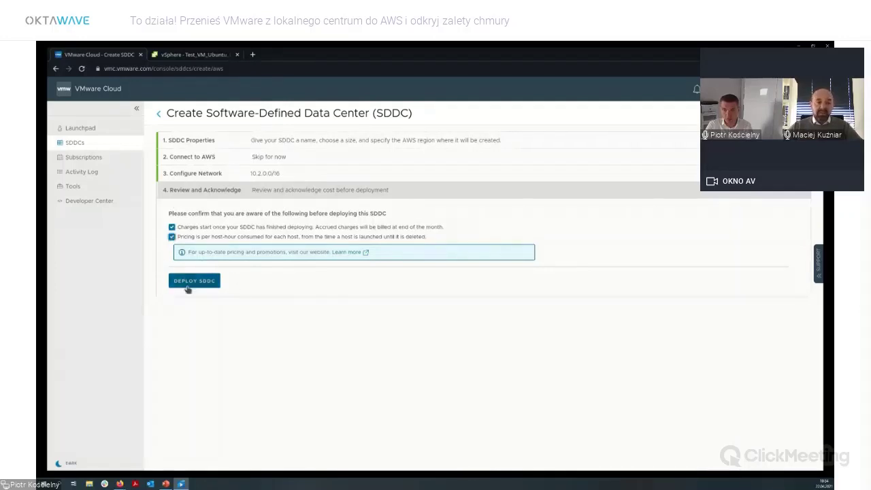
left_click(157, 114)
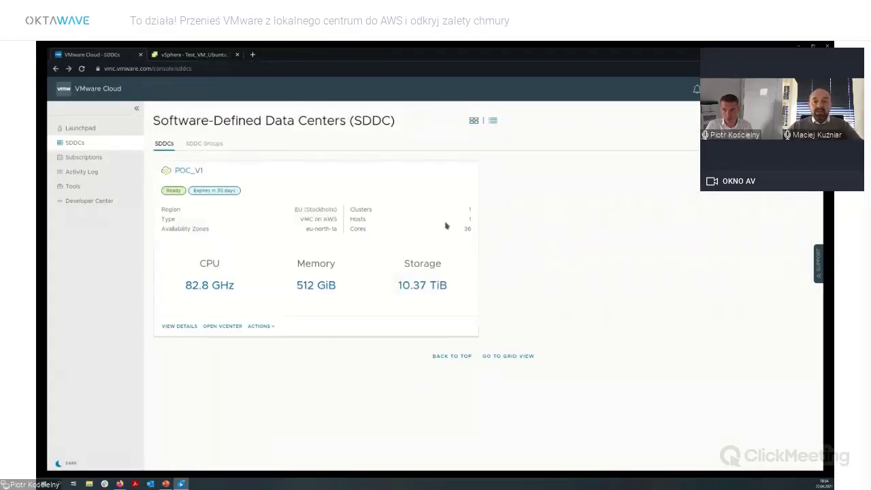
Open the POC_V1 SDDC and its Networking & Security tab.
left_click(196, 170)
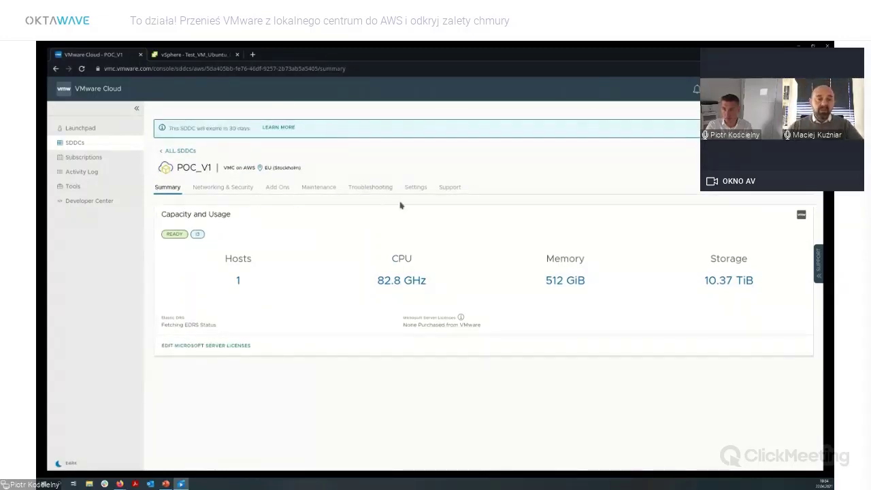
left_click(218, 187)
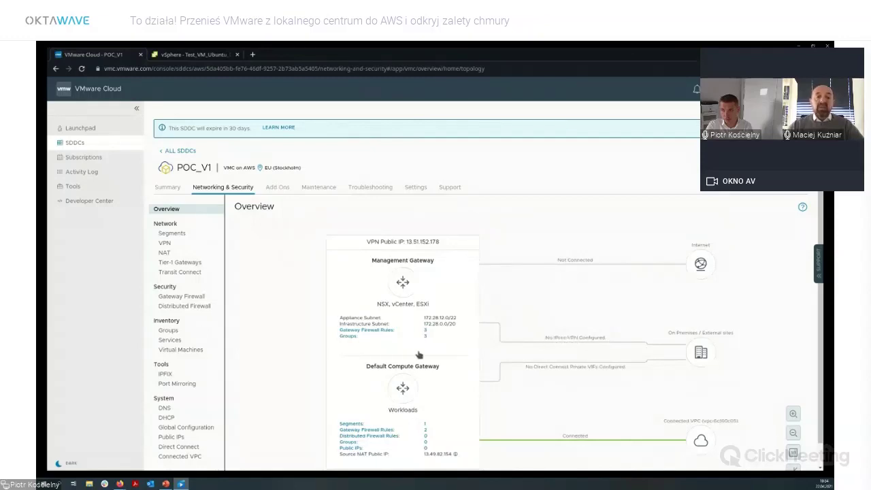
Add a policy-based VPN named Okta using the public local IP and remote IP 195.149.199.241.
left_click(172, 246)
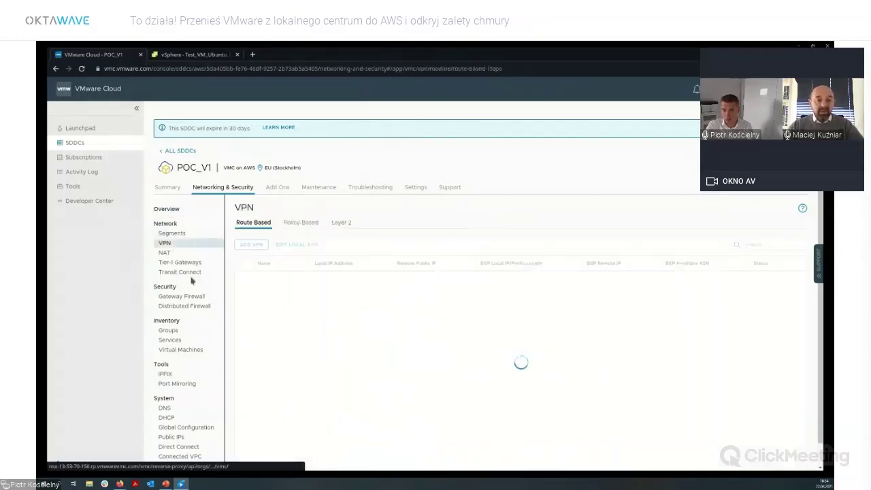
left_click(292, 227)
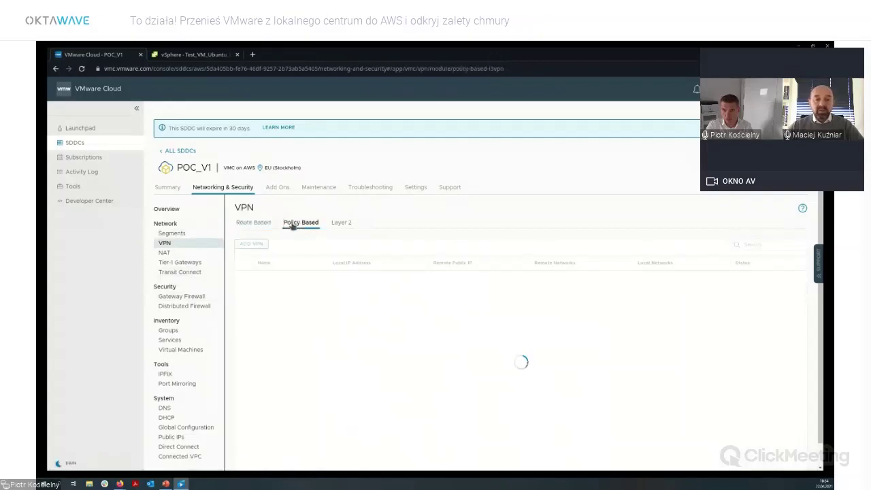
left_click(244, 246)
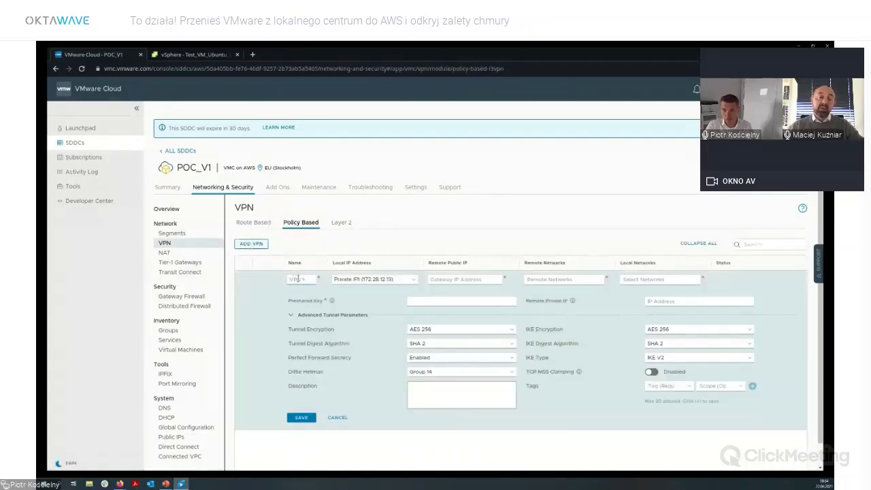
left_click(297, 280)
type("Cldts")
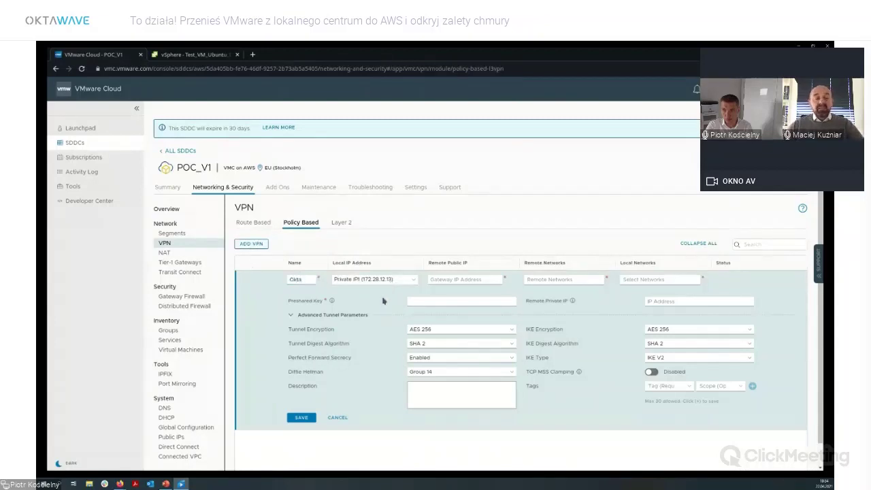
left_click(382, 300)
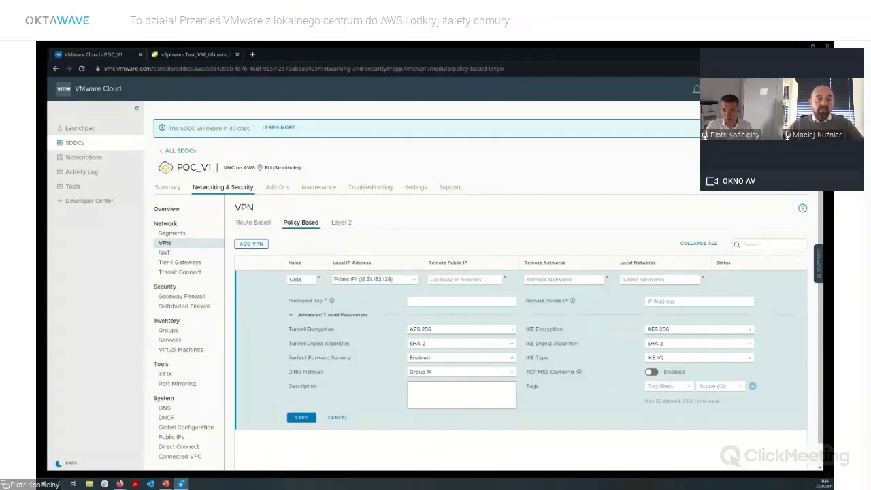
left_click(432, 279)
type("195.149.199.241")
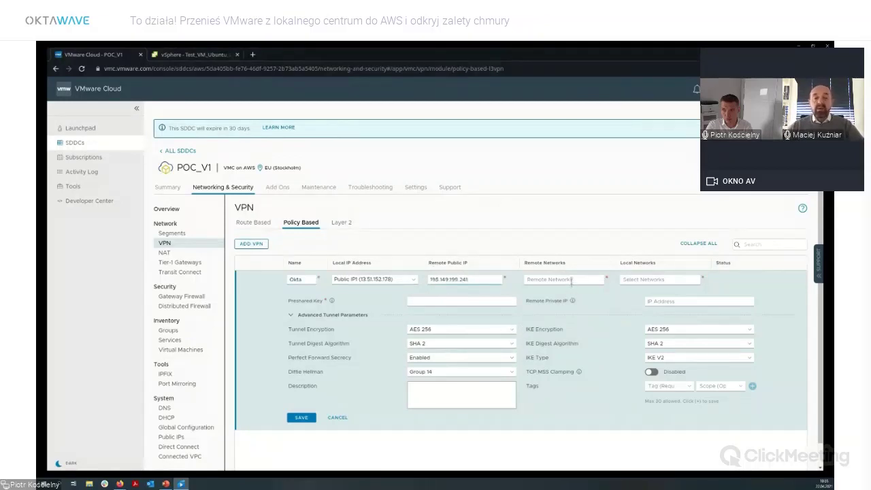
Set remote networks 10.0.169.0/24, 172.21.0.0/24, 172.22.0.0/24 and local network Infrastructure Subnet.
left_click(572, 280)
type("10.0.168")
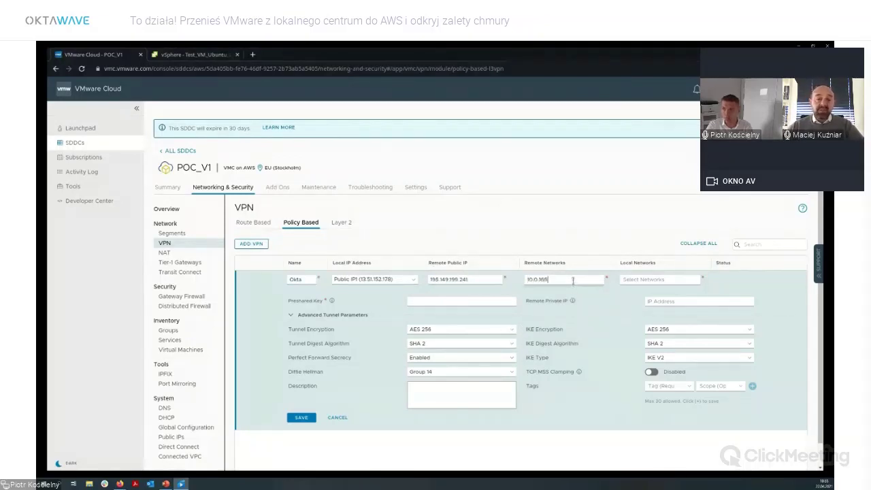
type(".0")
type("0/2")
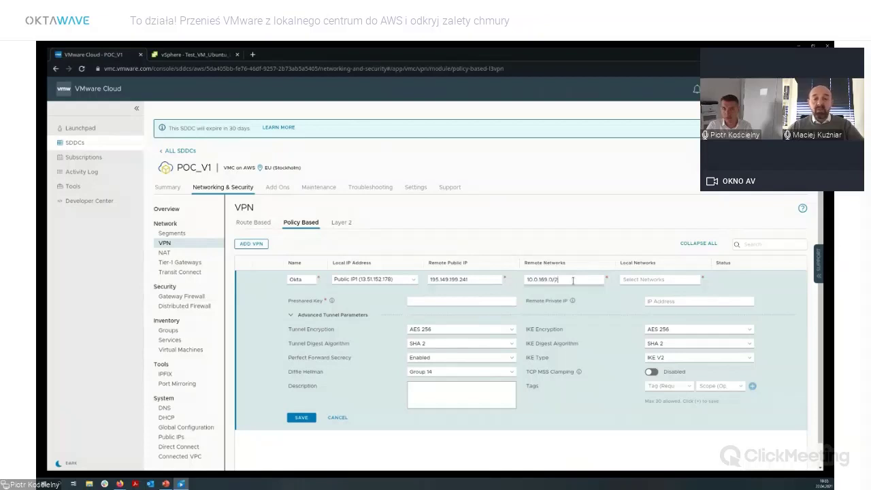
type("4")
key("Return")
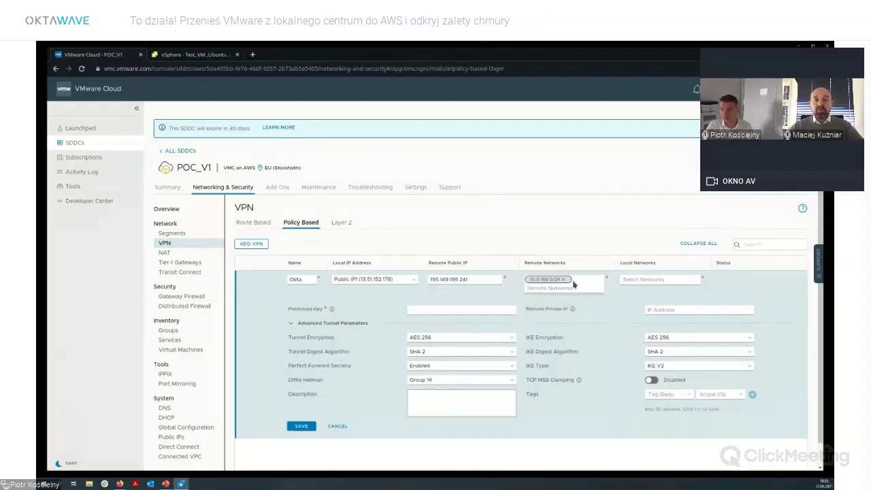
type("172.21.0.0")
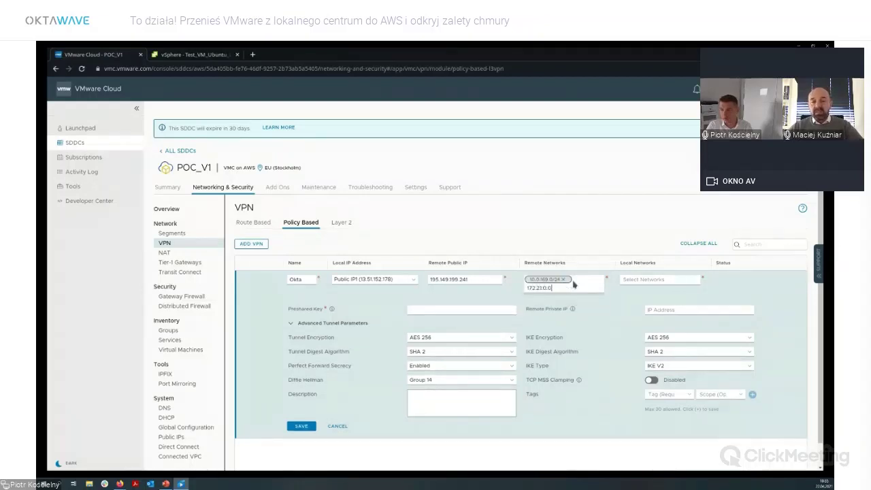
type("/24")
key("Return")
type("172.2")
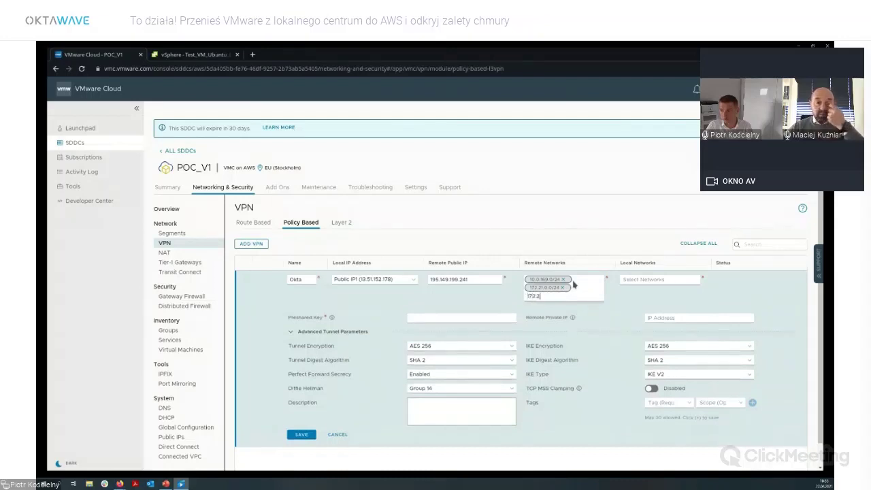
type("2.0.0/2")
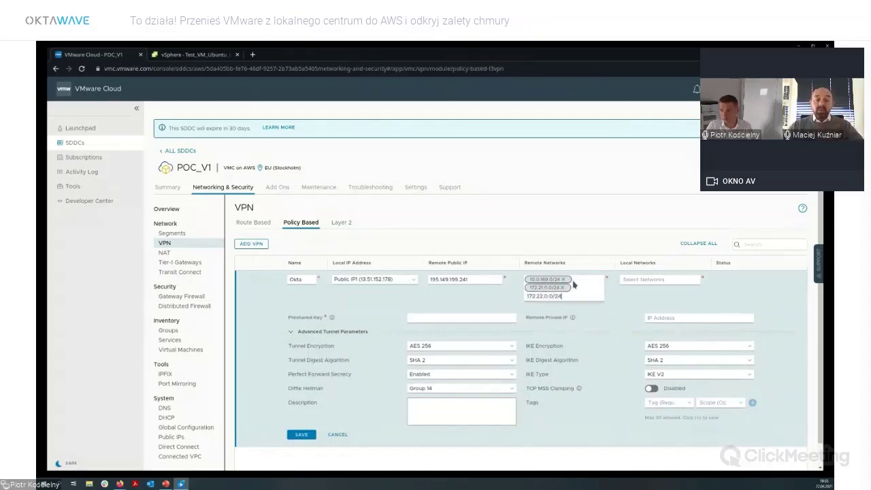
type("4")
key("Return")
left_click(656, 284)
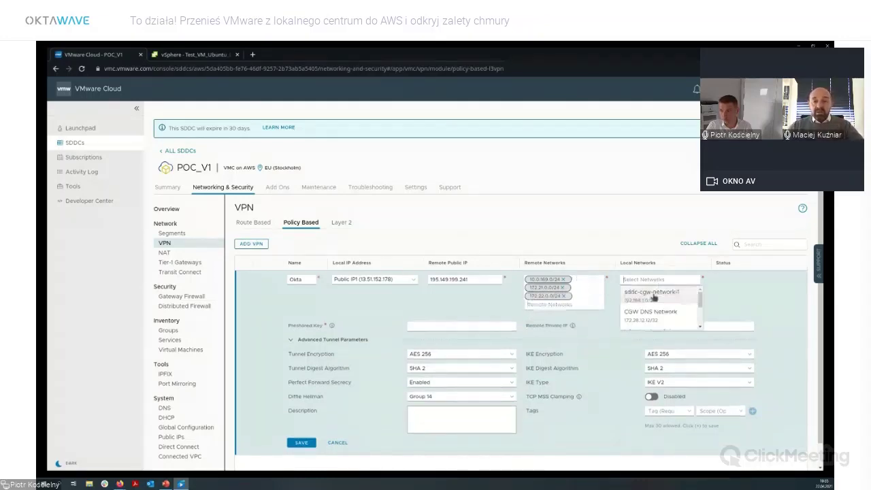
left_click(665, 295)
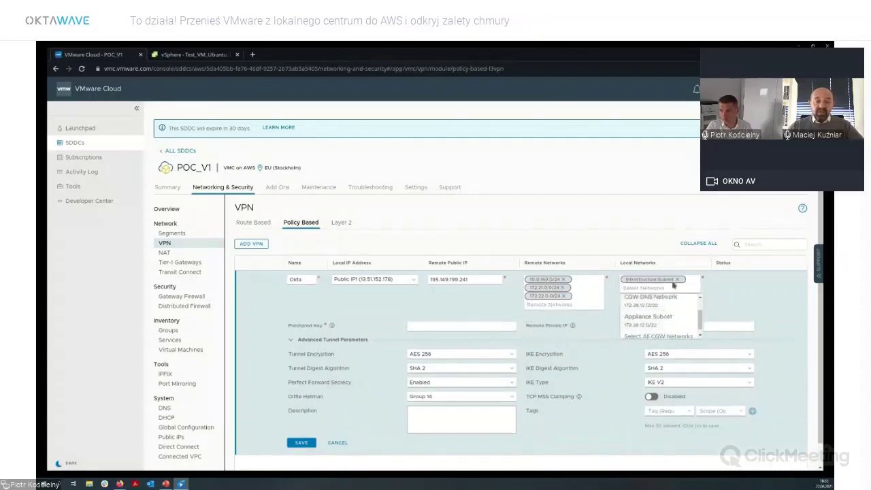
left_click(762, 298)
Enter the preshared key, remote private IP 195.149.199.241, Group 15, MSS 1300, and save.
left_click(425, 326)
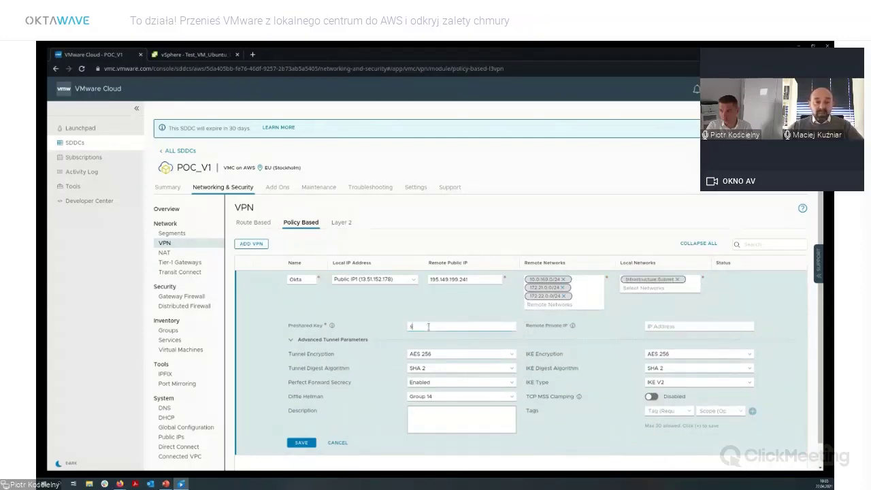
type("supersecret")
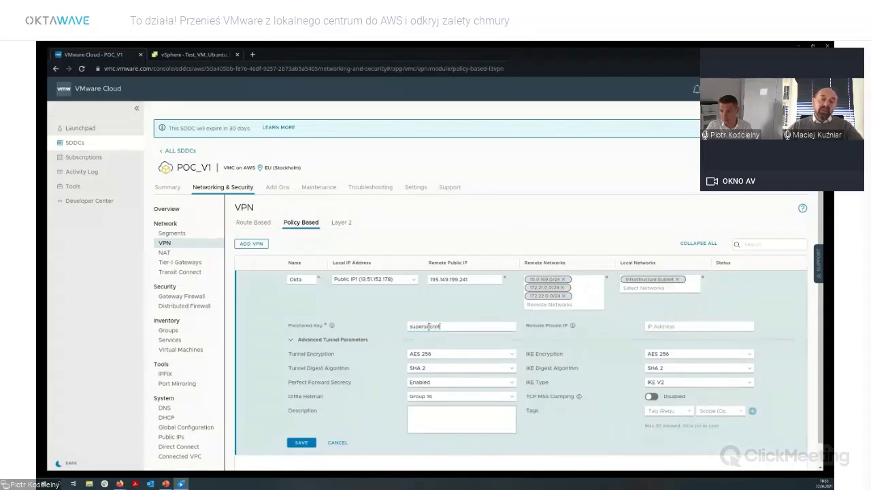
left_click(723, 324)
type("195.149.199.241")
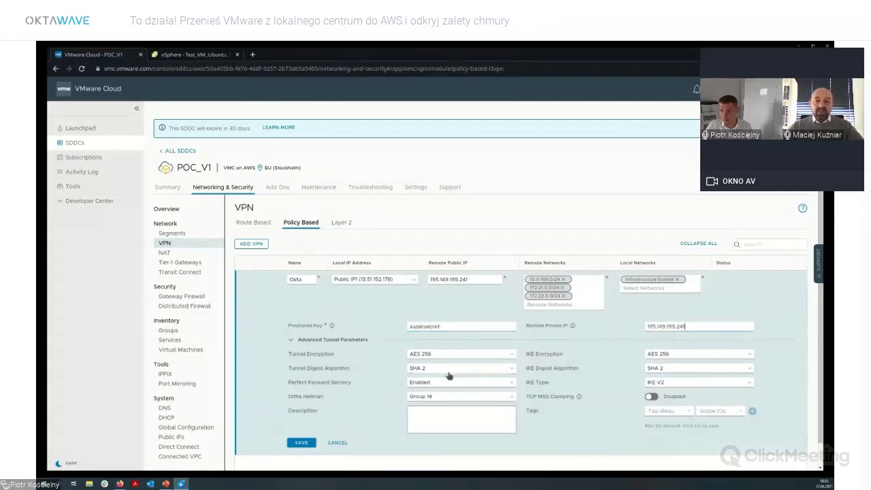
left_click(451, 421)
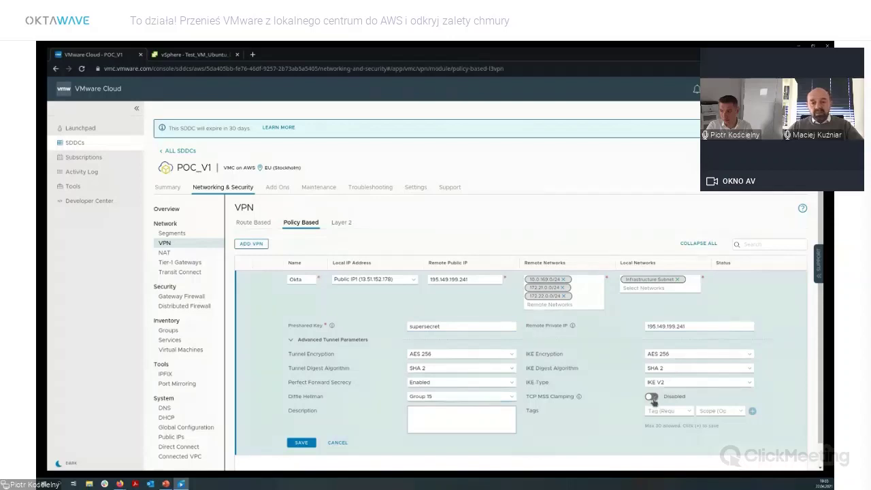
left_click(652, 397)
left_click(664, 411)
type("1300")
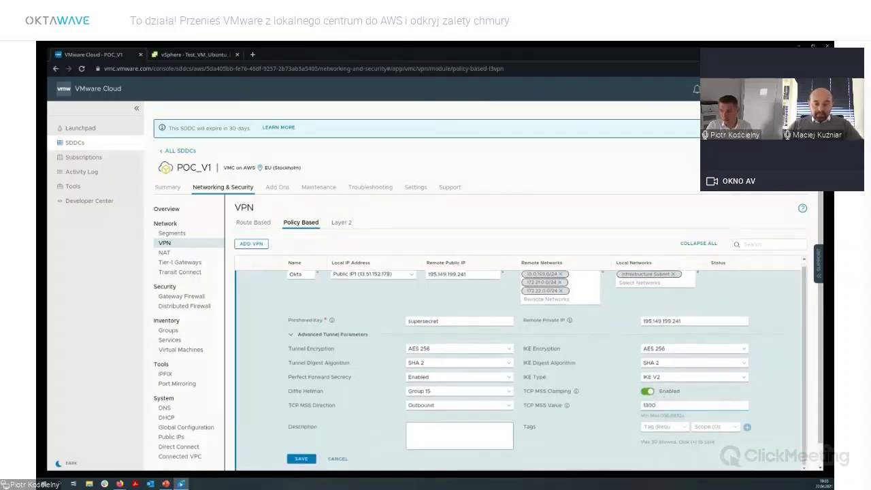
left_click(303, 462)
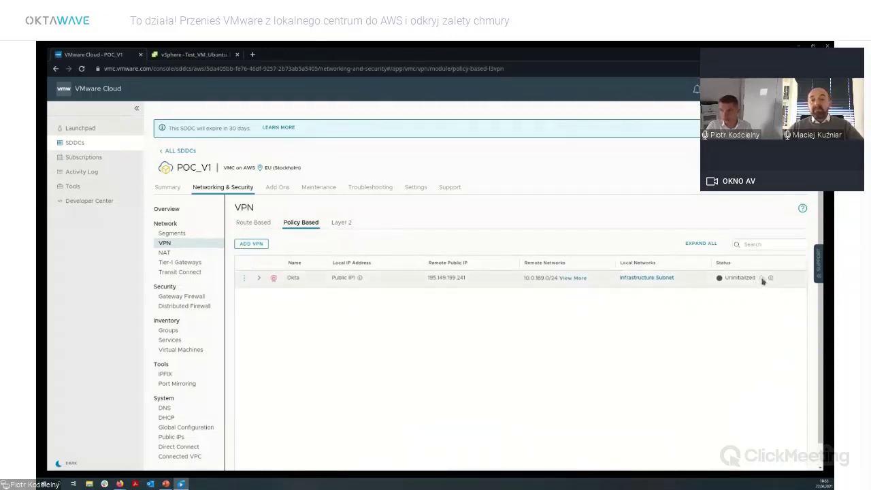
Refresh the Okta VPN status to Success and show the networking overview diagram.
left_click(762, 278)
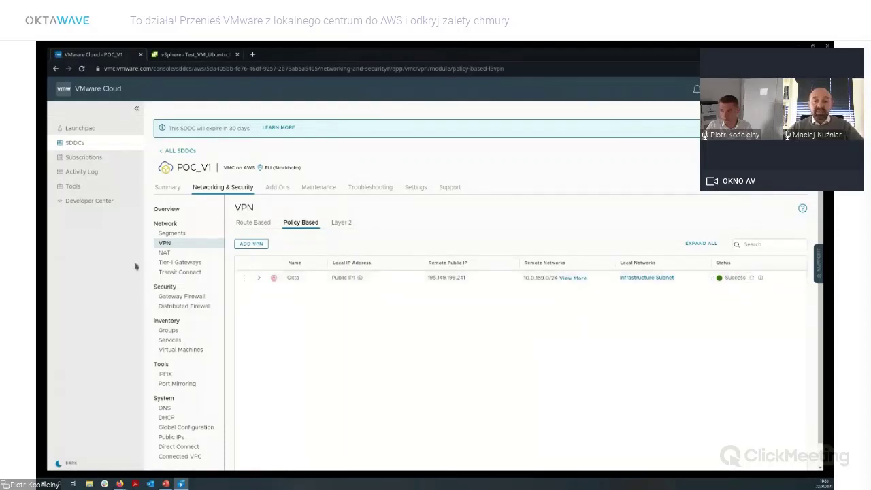
left_click(181, 211)
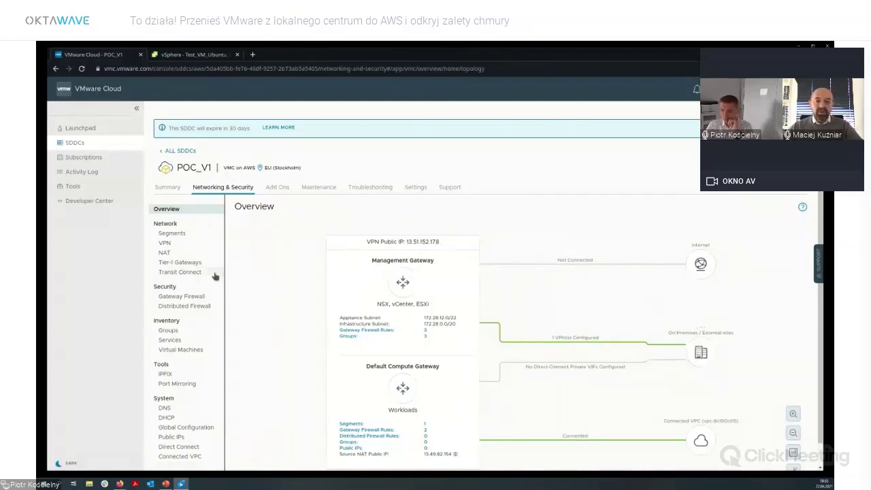
Open Gateway Firewall and switch to the Management Gateway rules.
left_click(182, 296)
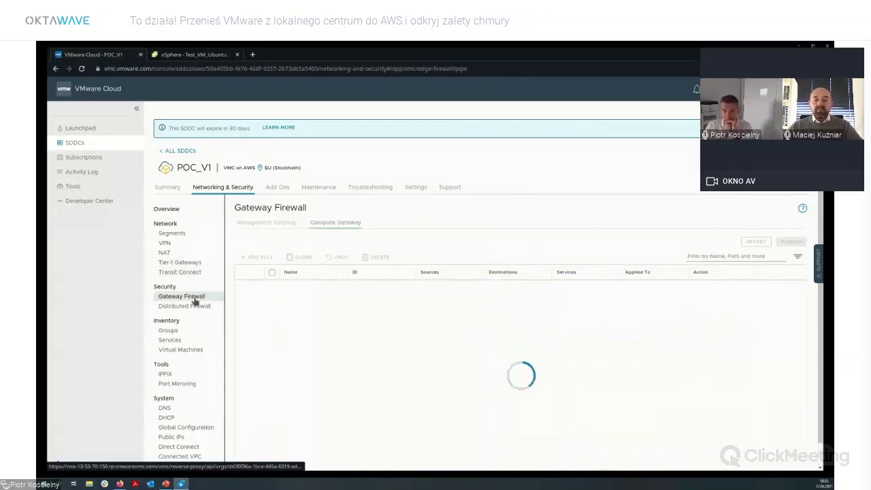
left_click(263, 226)
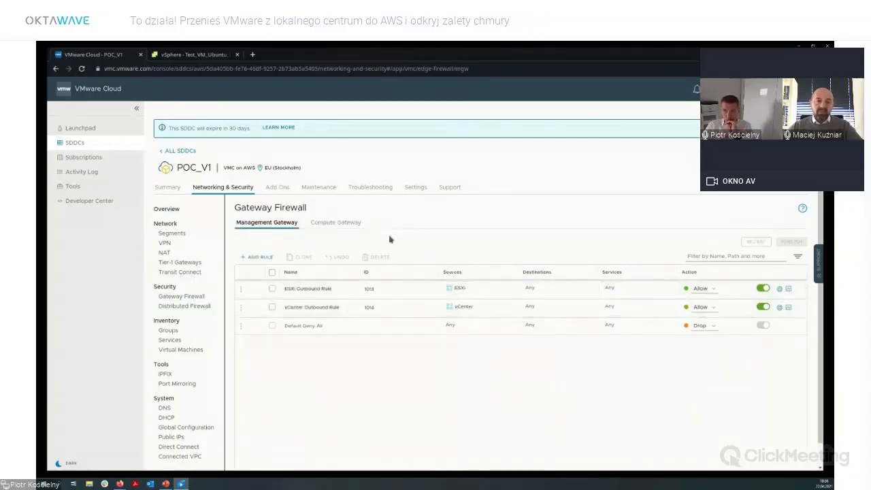
Add a new management gateway rule and create a source group named Internal Networks.
left_click(258, 260)
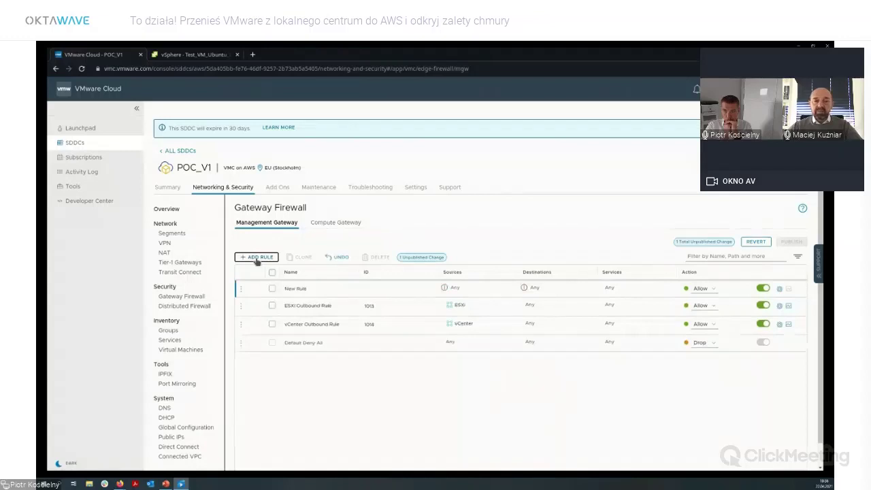
left_click(510, 289)
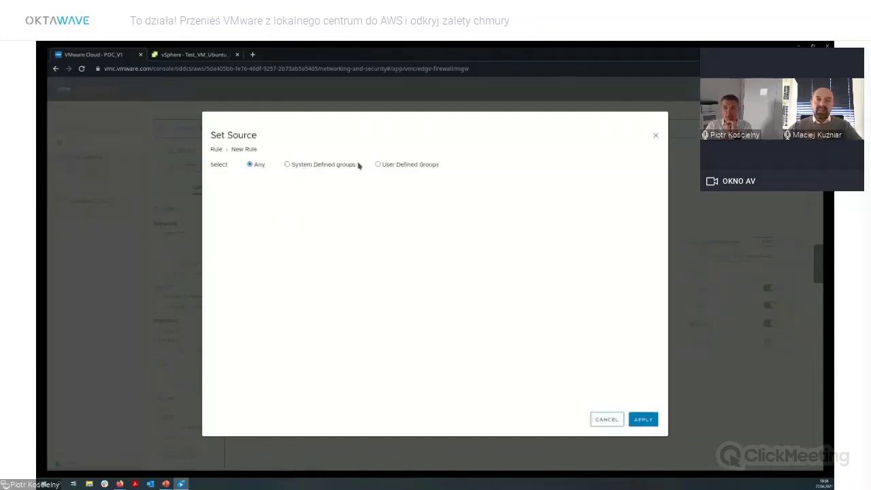
left_click(397, 165)
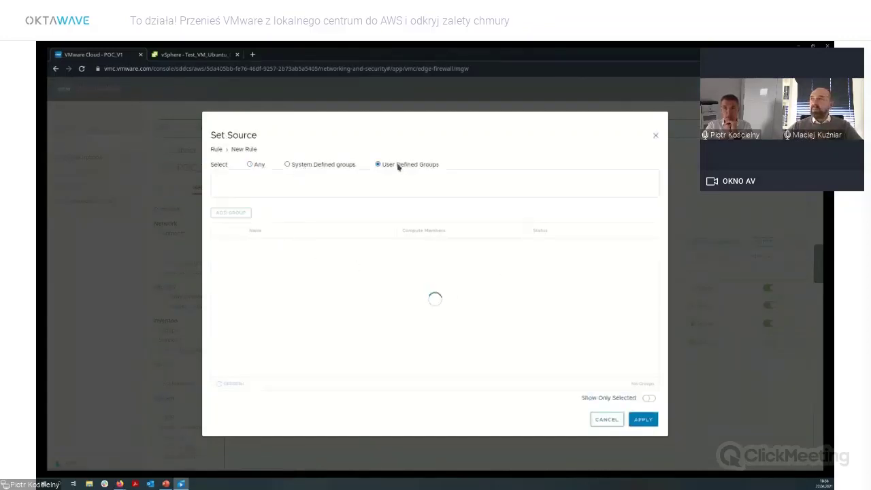
left_click(227, 215)
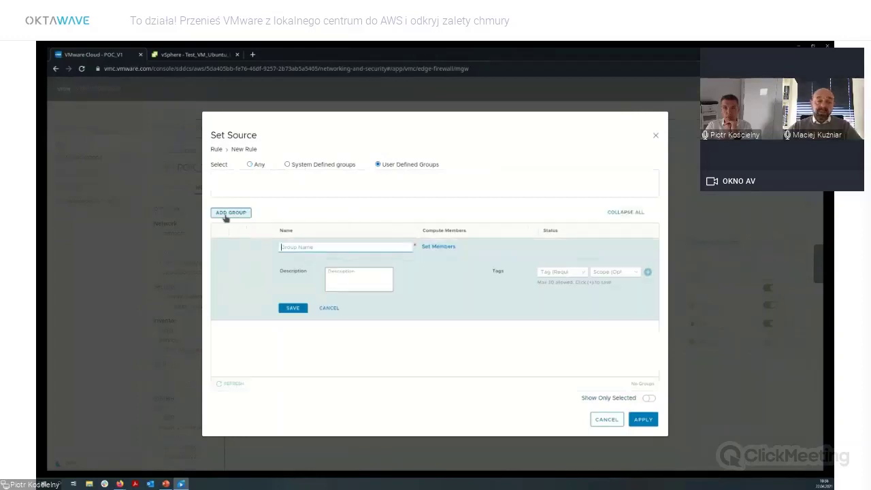
type("in")
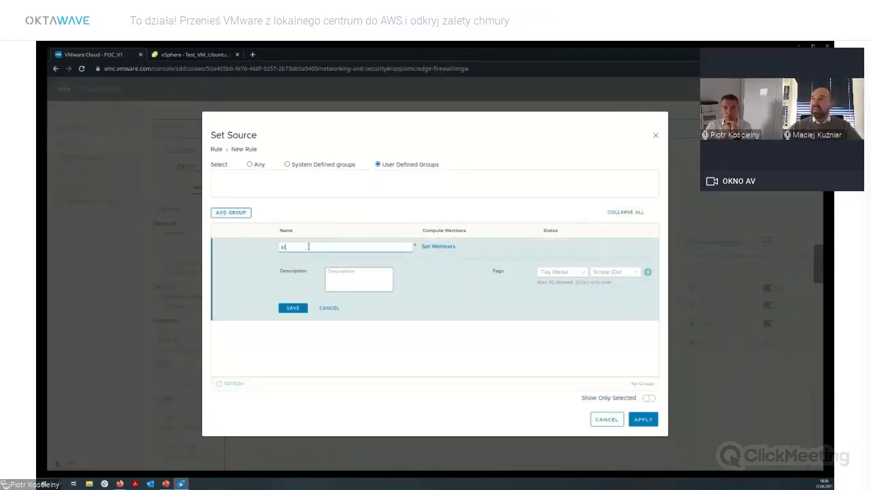
type("ternal Networks")
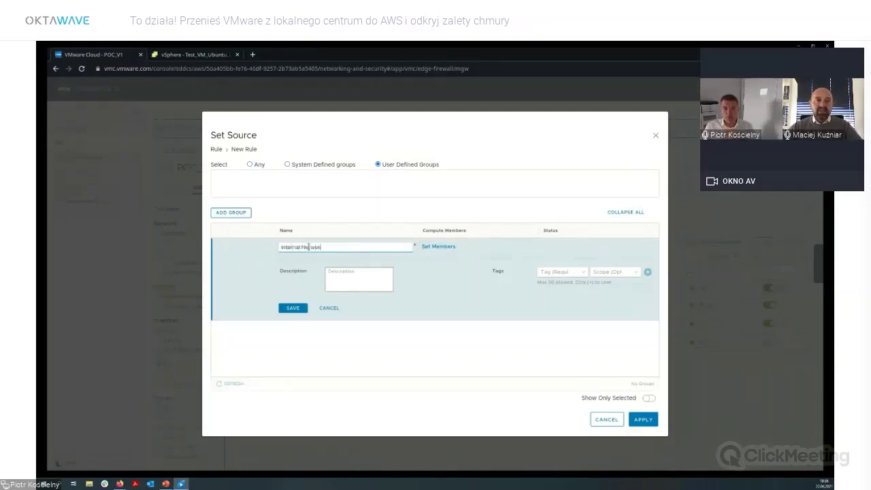
Add members 10.0.169.0/24, 172.21.0.0/24, 172.22.0.0/24, save the group and apply it as source.
left_click(441, 247)
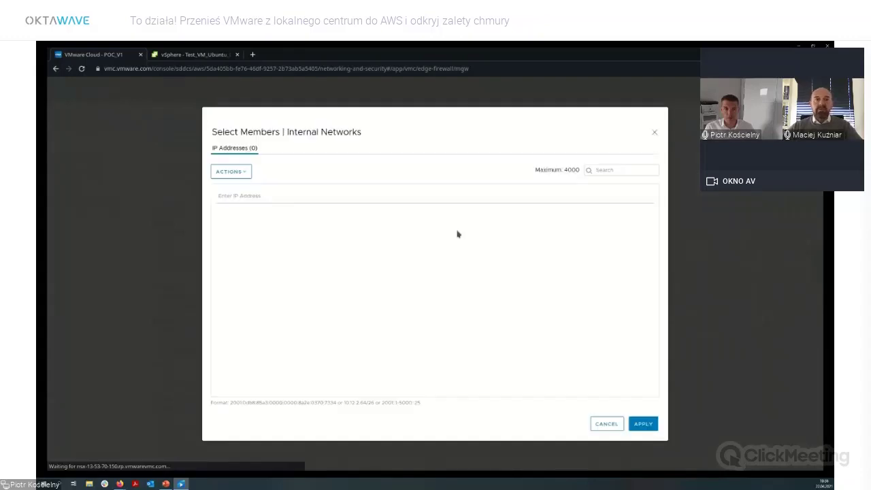
left_click(249, 196)
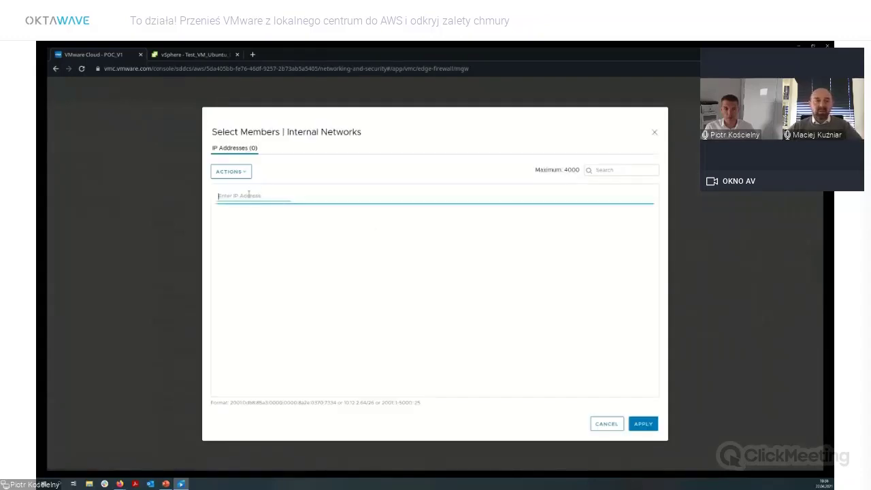
type("10")
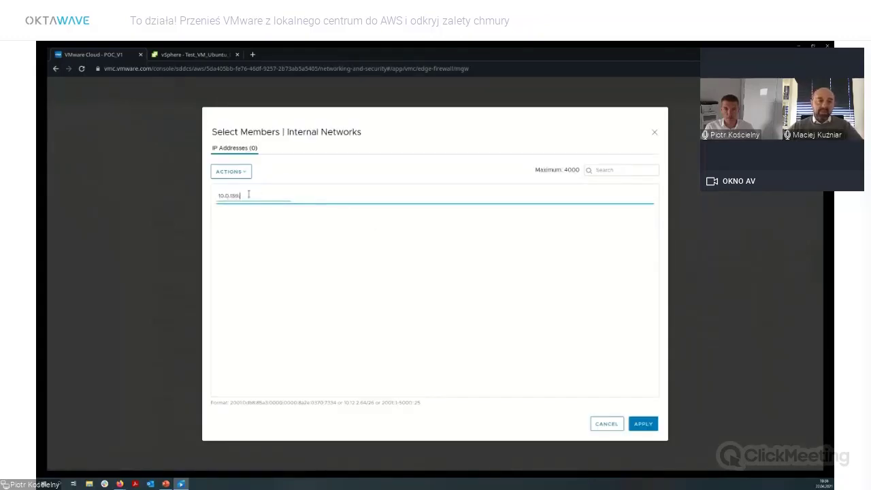
type(".0.169.0/24")
key("Return")
type("172.21")
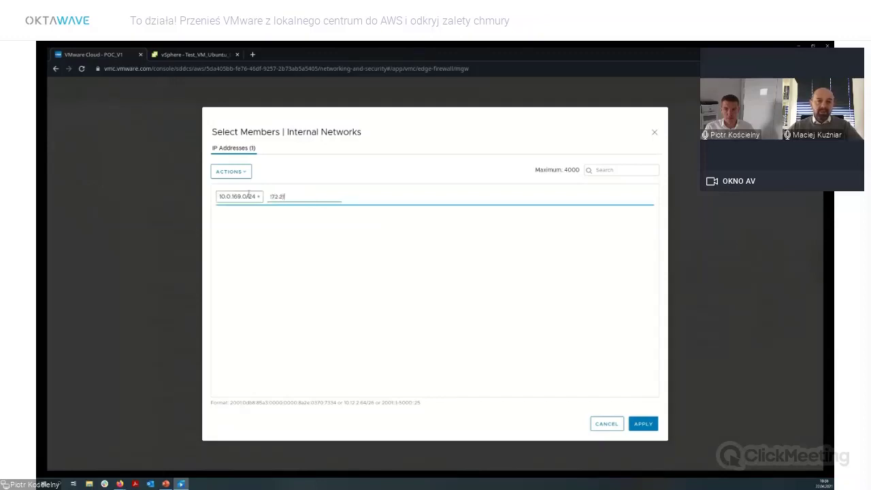
type(".0.0/24")
key("Return")
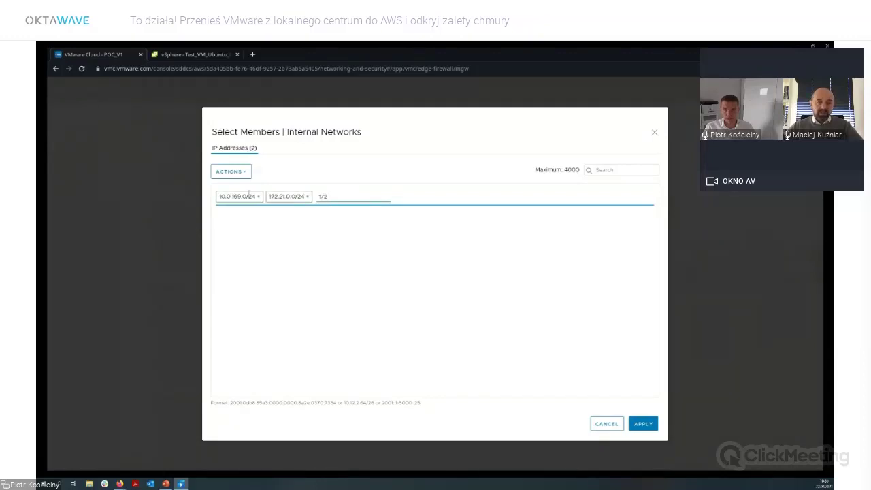
type("172.22.0.0/24")
key("Return")
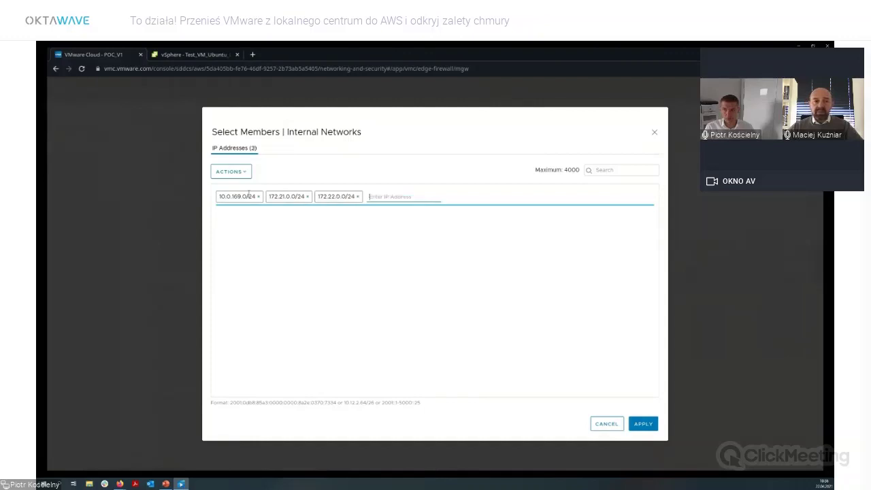
left_click(644, 424)
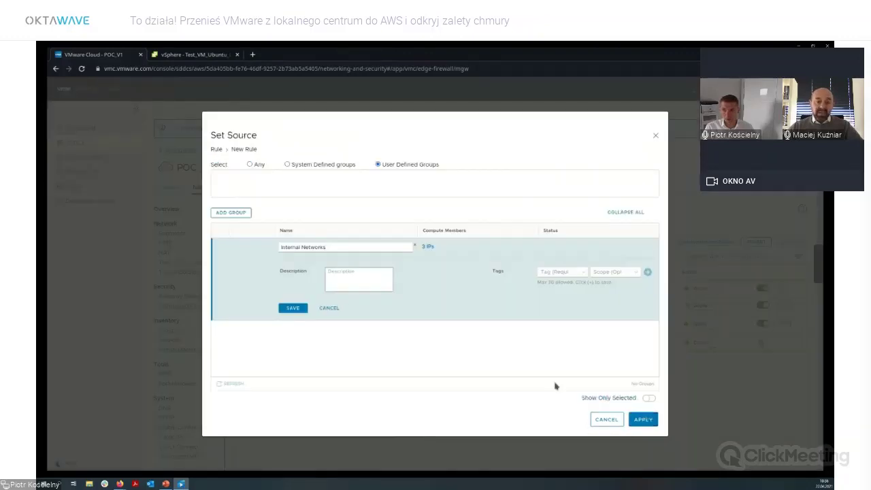
left_click(303, 309)
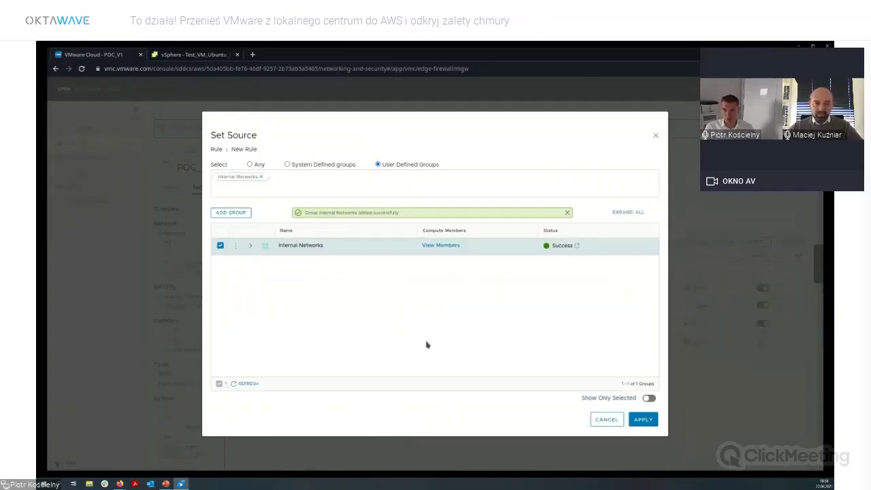
left_click(643, 419)
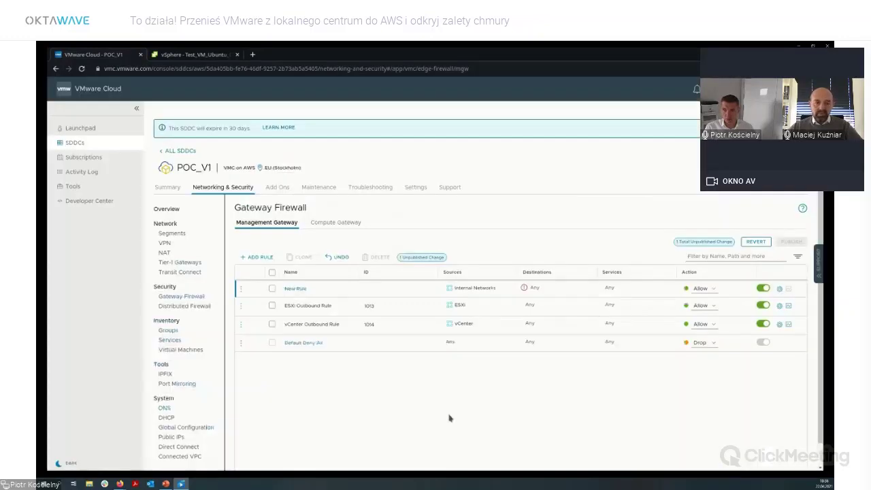
Set the rule's destination to vCenter.
left_click(589, 292)
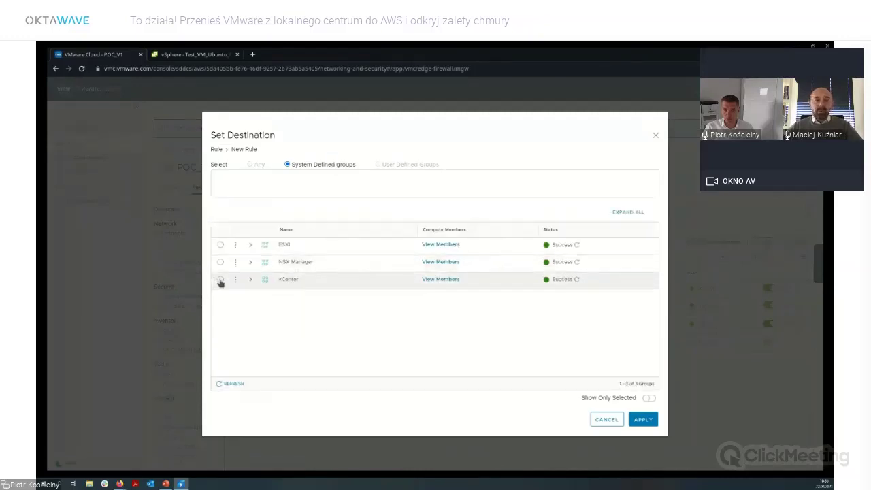
left_click(220, 281)
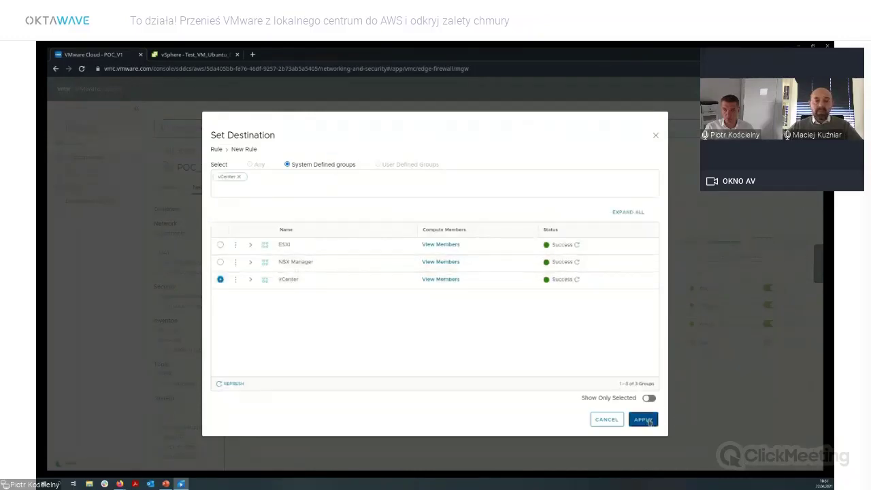
left_click(644, 419)
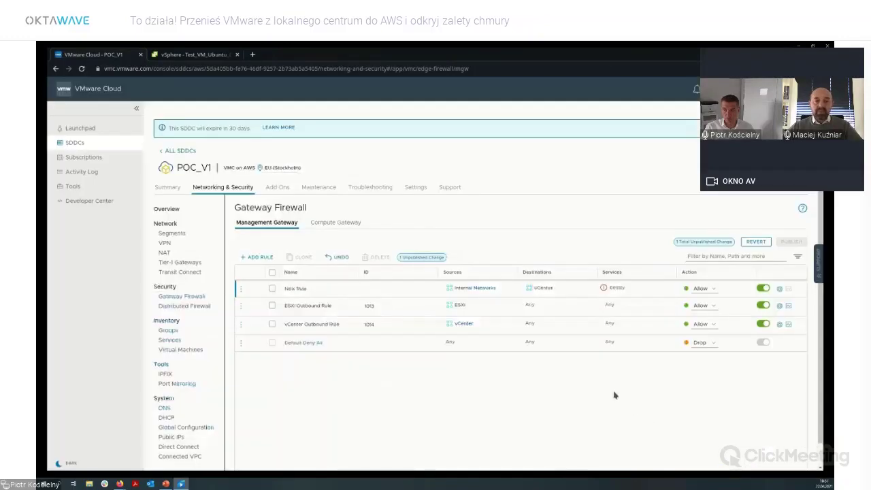
Allow HTTPS (TCP 443), SSO (TCP 7444) and ALL ICMP services, then add another blank rule.
left_click(664, 289)
left_click(637, 301)
left_click(640, 308)
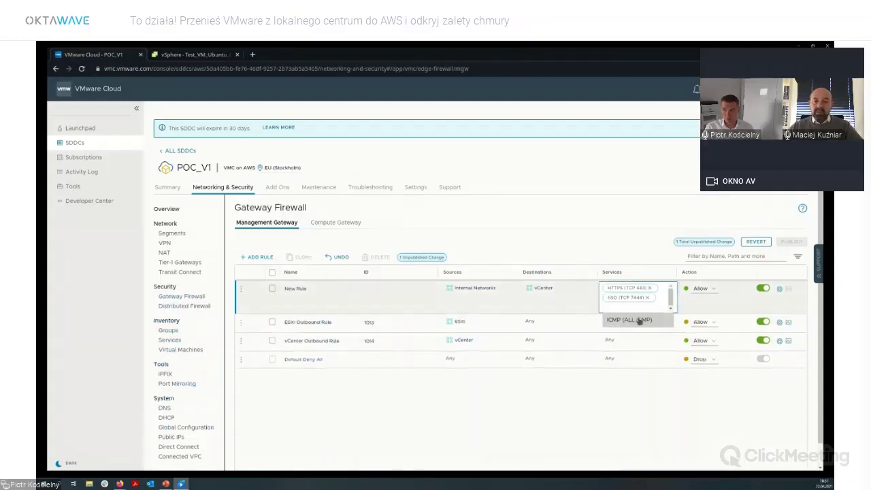
left_click(640, 321)
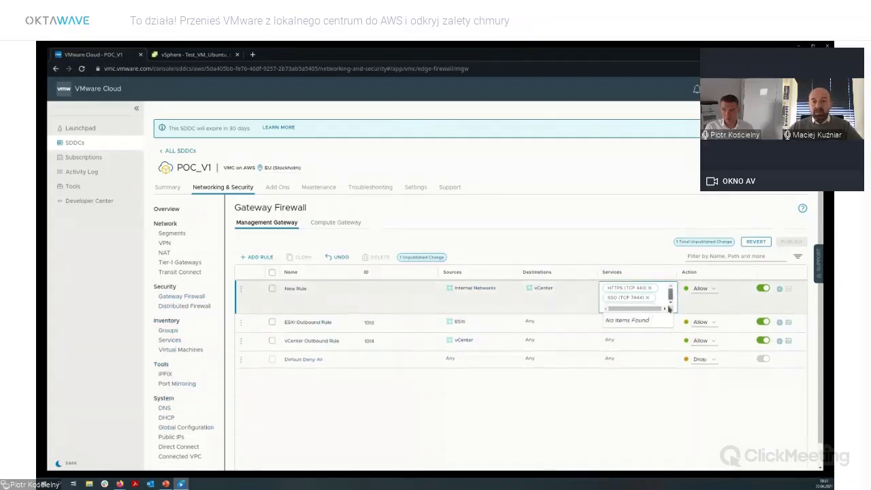
scroll(670, 303, "down", 2)
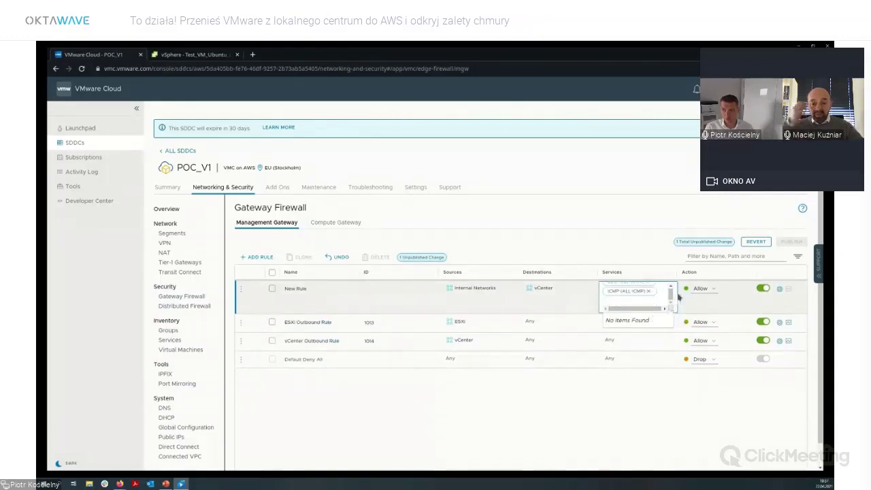
left_click(257, 257)
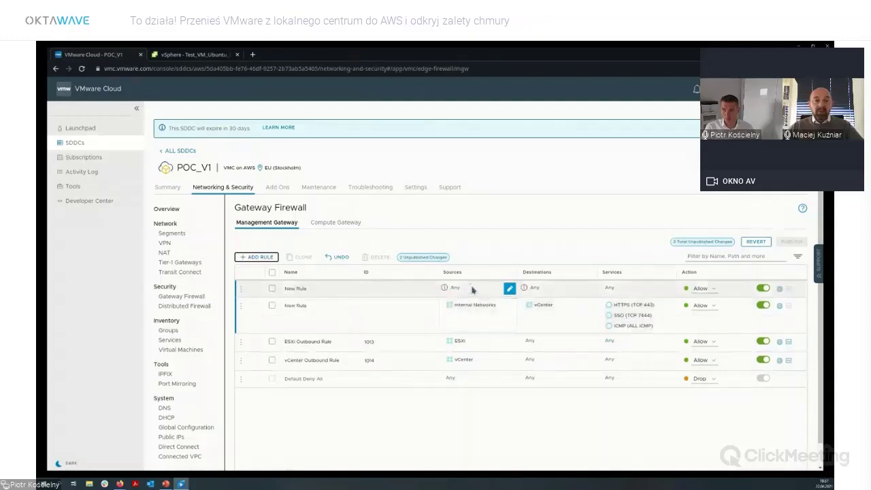
Set the second rule's source to Internal Networks and its destination to ESXi.
left_click(510, 289)
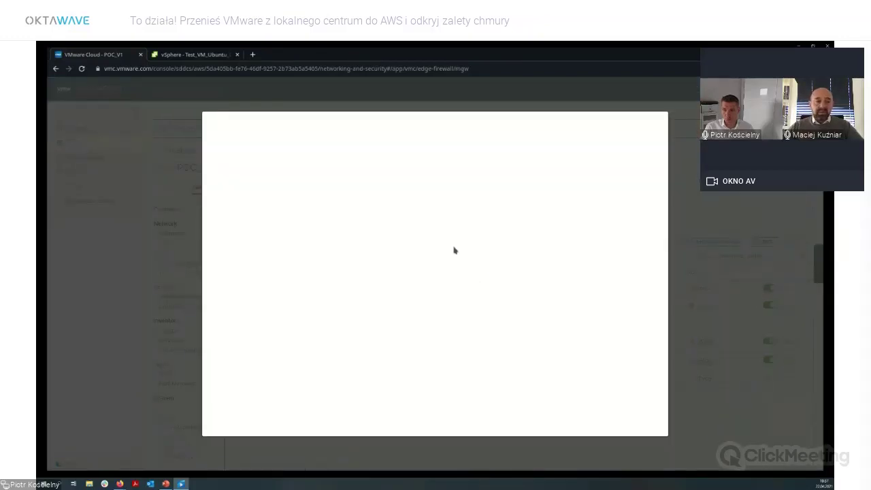
left_click(383, 166)
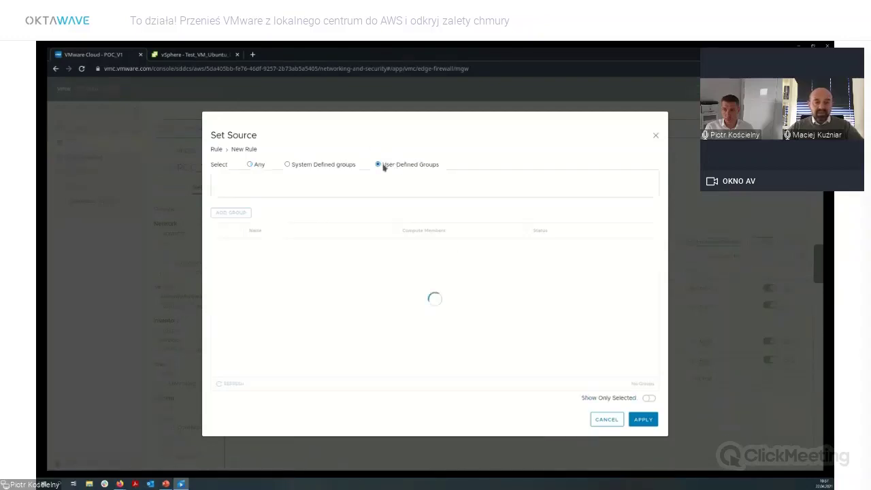
left_click(219, 245)
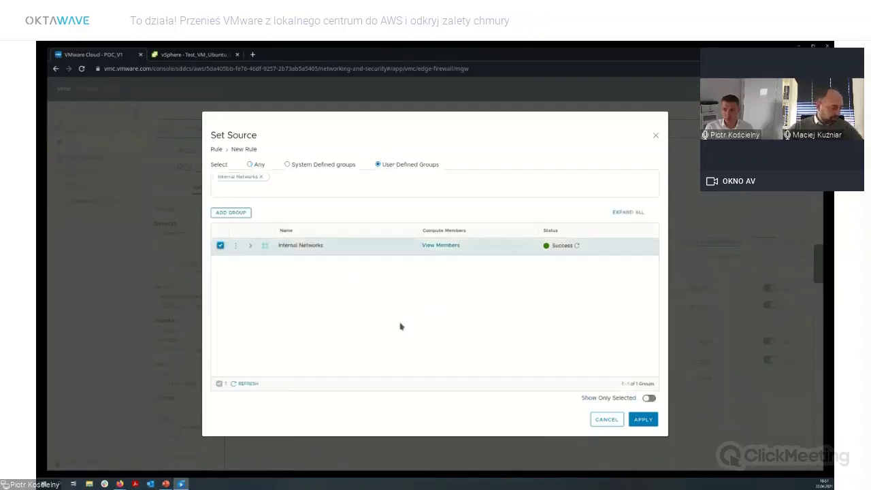
left_click(648, 420)
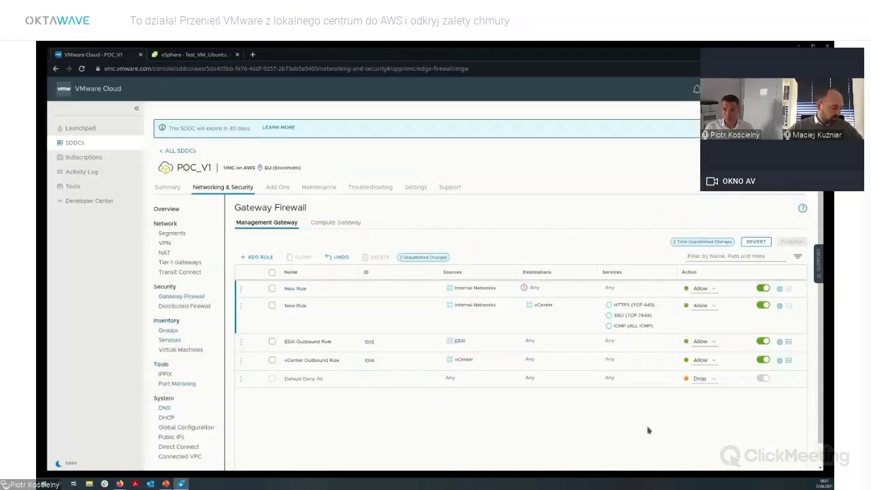
left_click(590, 290)
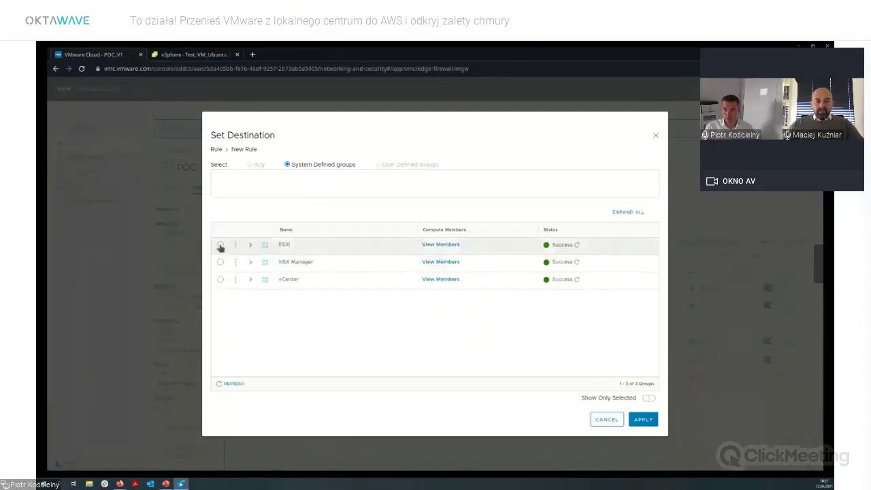
left_click(220, 246)
left_click(643, 420)
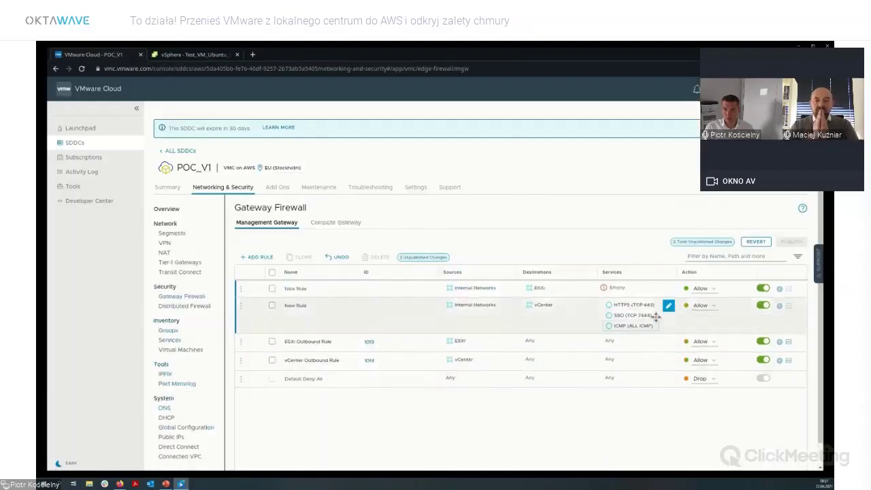
Add Provisioning & Remote Console and vMotion (TCP 8000) services to the ESXi rule and save it.
left_click(669, 288)
left_click(639, 302)
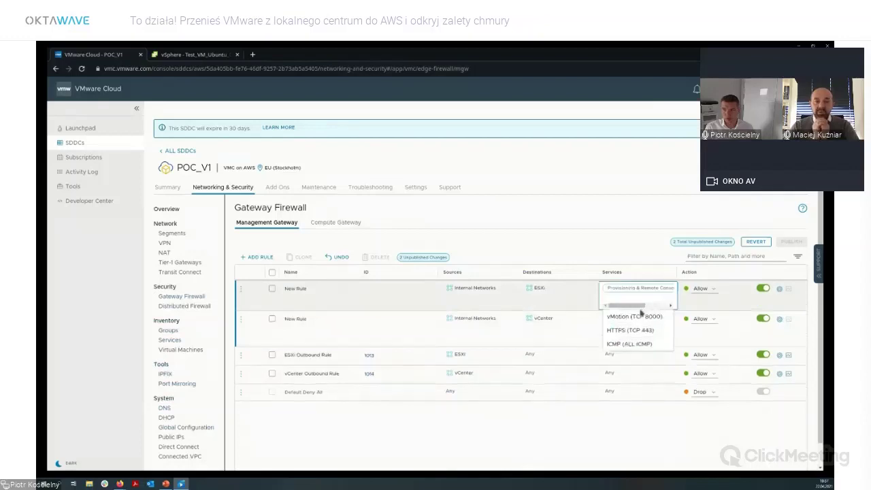
left_click(637, 317)
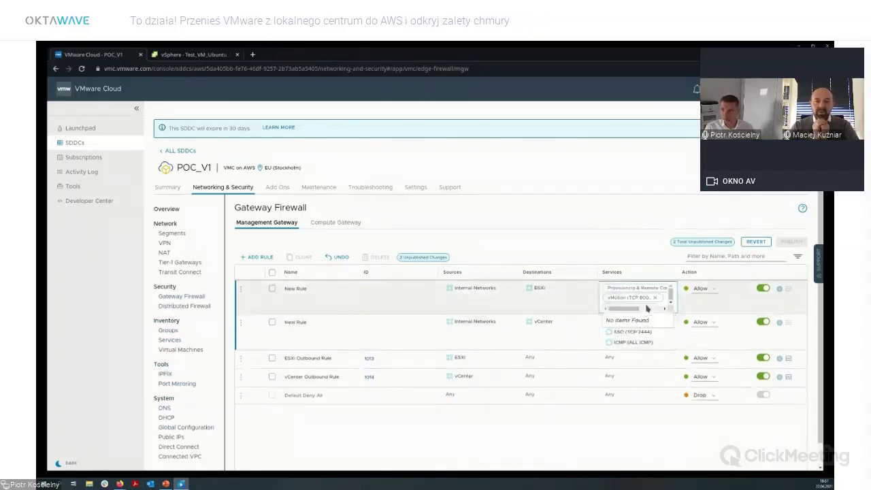
left_click(508, 293)
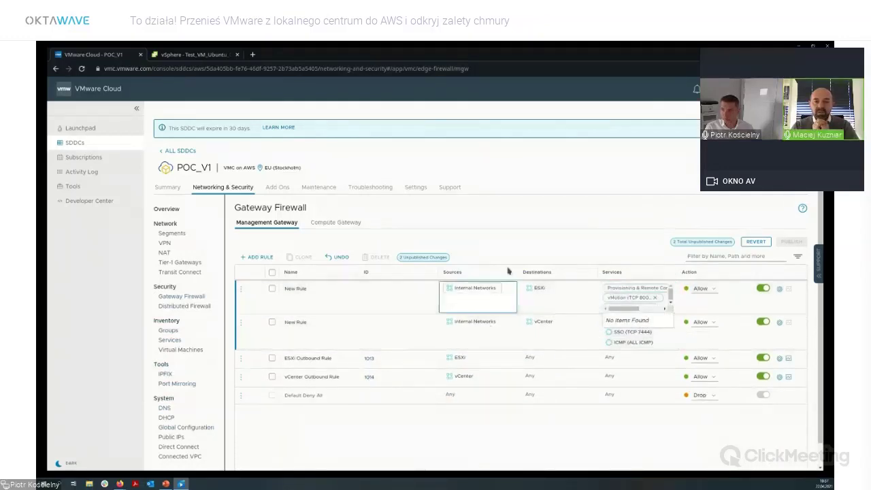
left_click(541, 247)
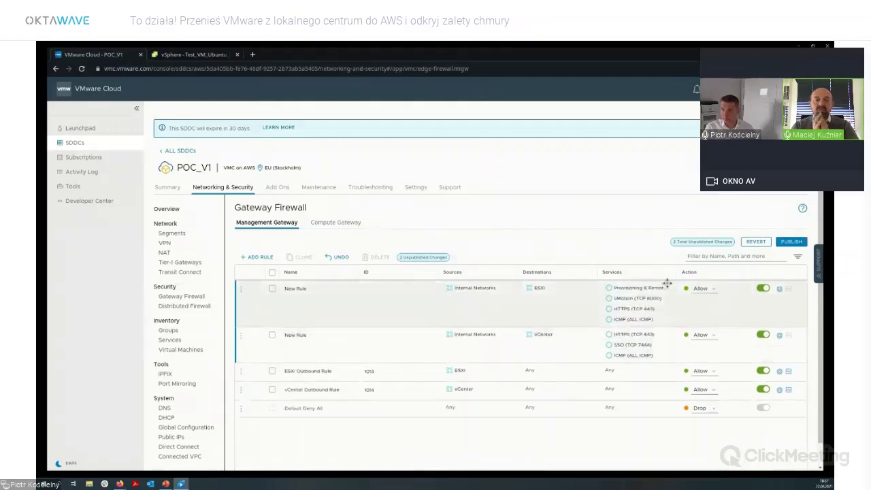
Publish the Internal Networks to ESXi and vCenter gateway firewall rules.
left_click(788, 242)
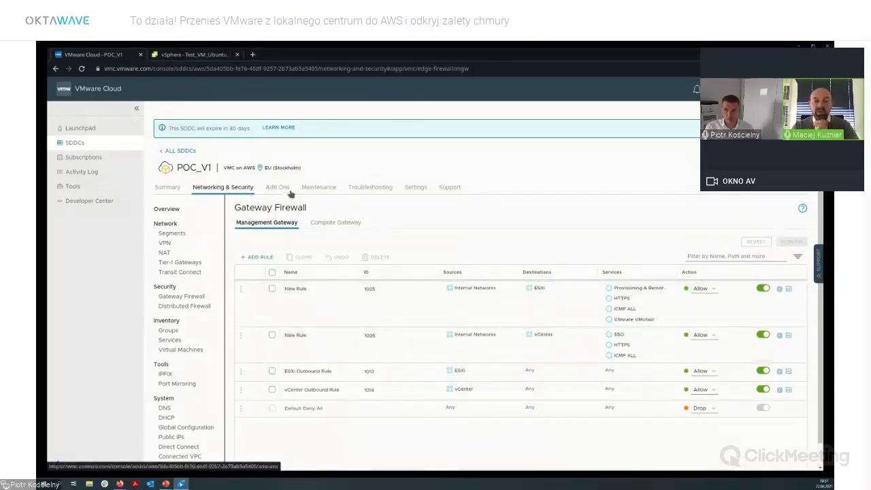
Make POC_V1's vCenter FQDN resolve to private IP 172.28.14.4, then view the Summary page.
left_click(412, 189)
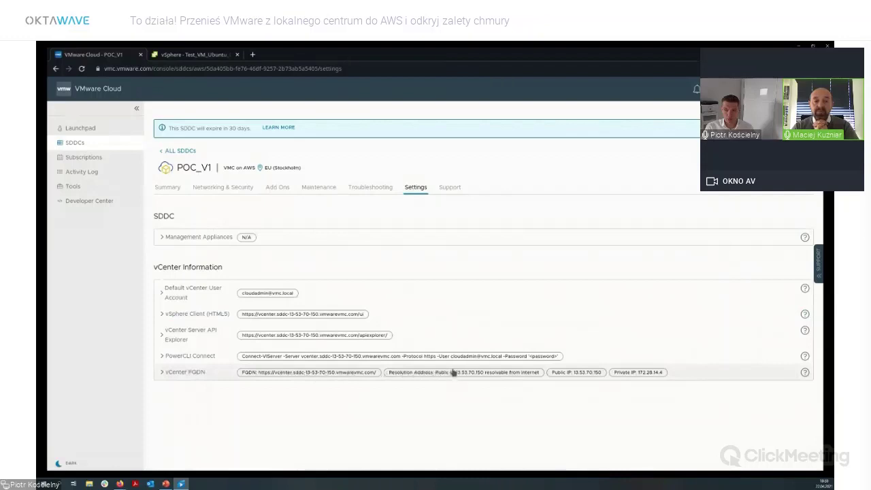
left_click(737, 375)
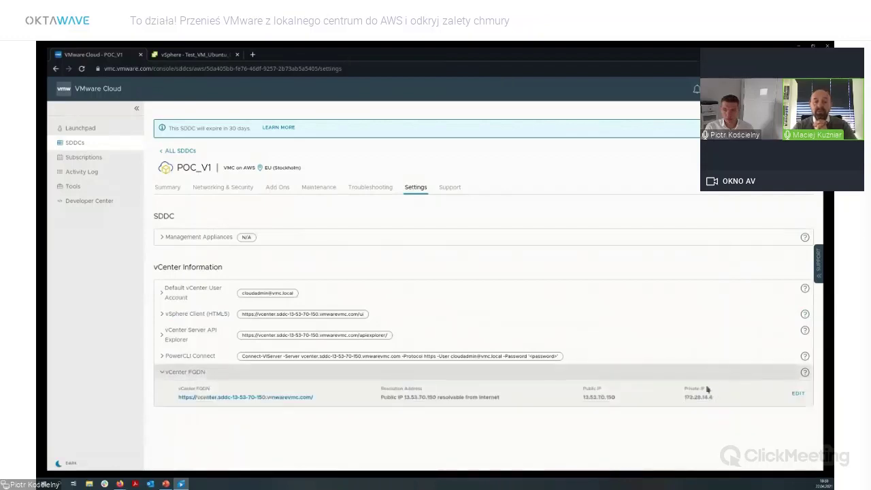
left_click(798, 393)
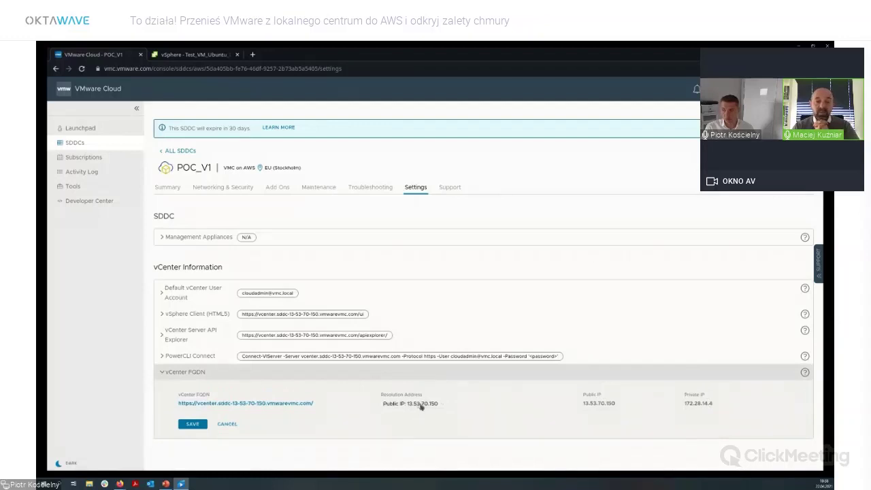
left_click(427, 425)
left_click(203, 424)
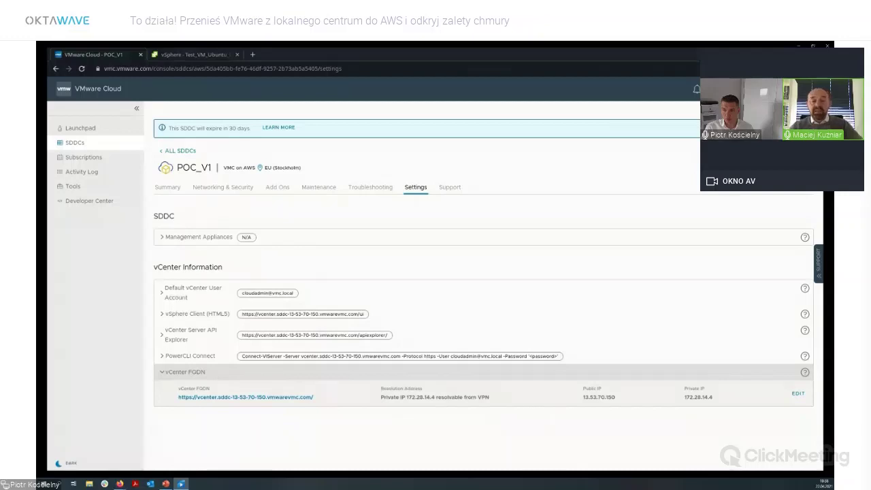
left_click(164, 190)
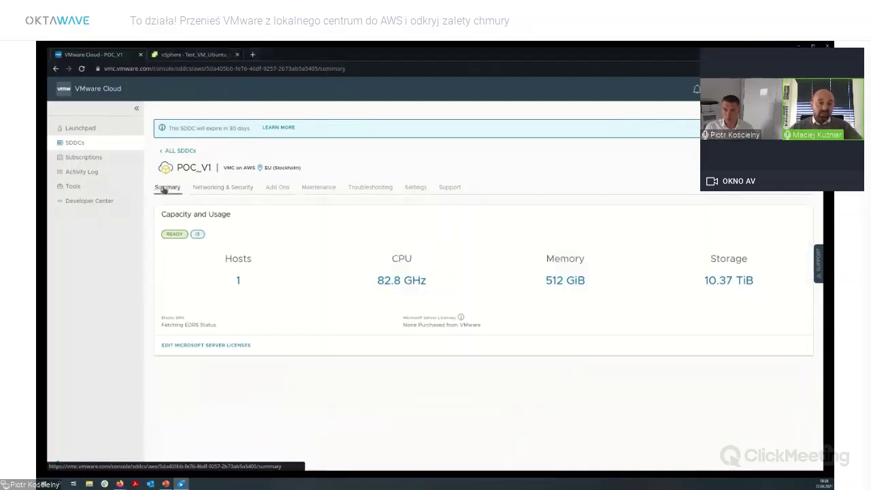
Change the Management Gateway DNS forwarder servers to 172.22.0.252 and 172.22.0.253 and save.
left_click(230, 188)
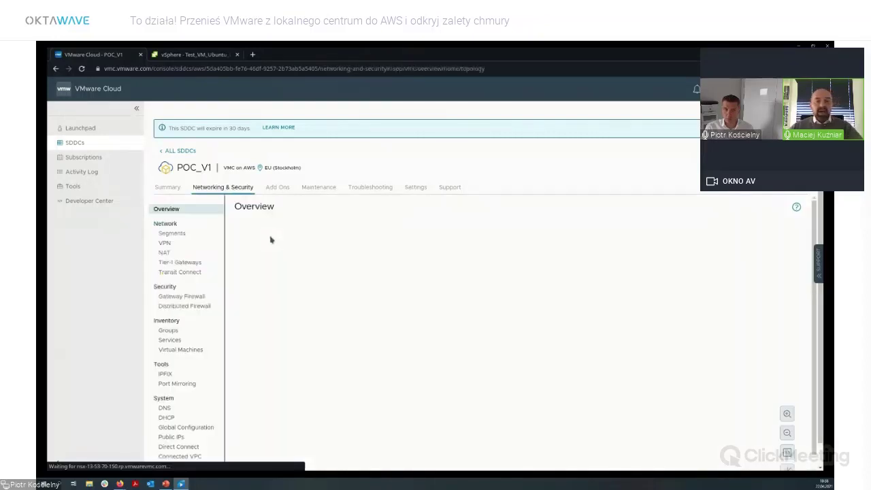
scroll(202, 313, "down", 1)
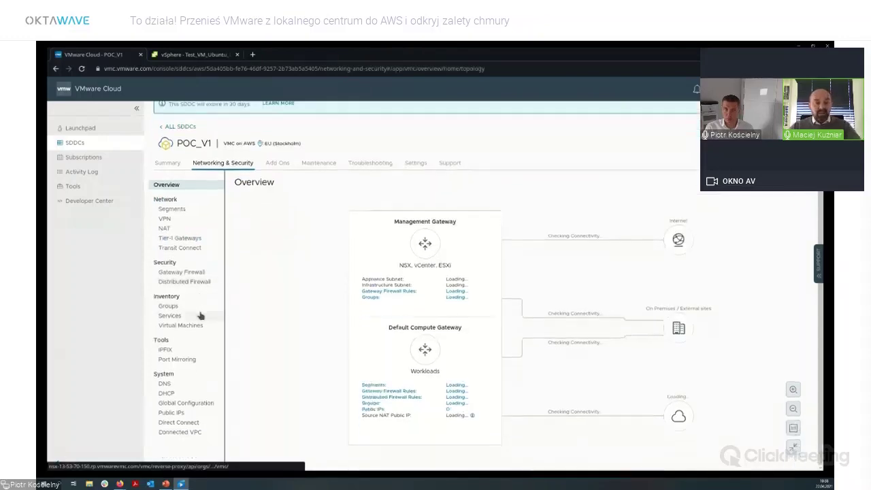
left_click(170, 385)
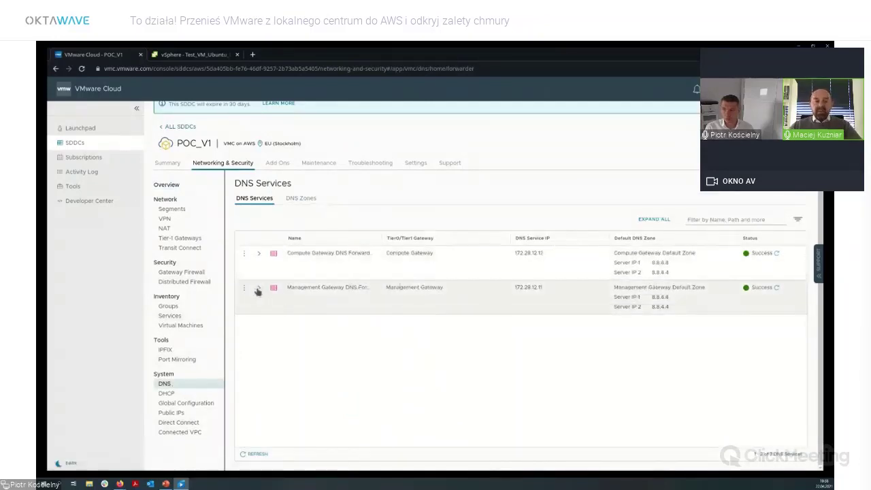
left_click(259, 287)
left_click(244, 288)
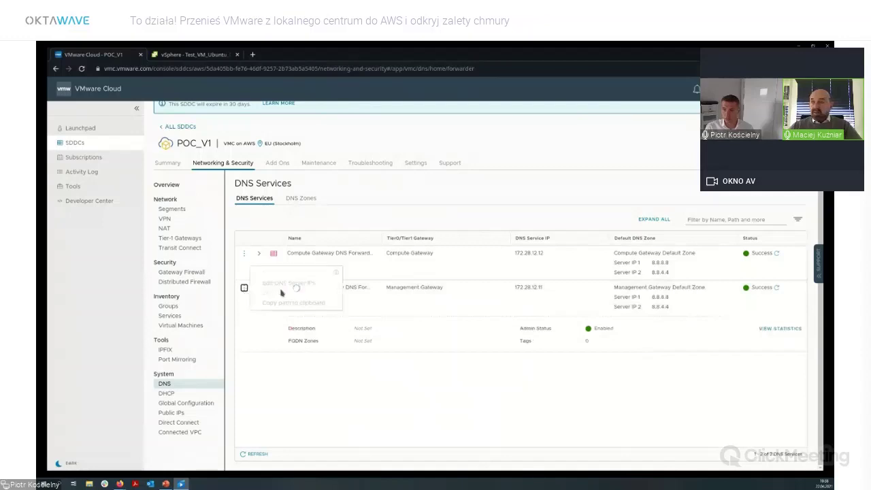
left_click(306, 284)
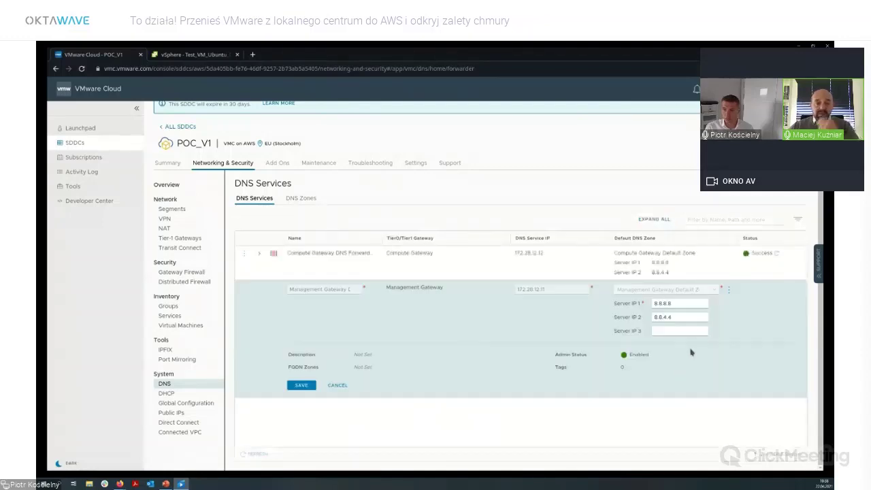
type("172.22.0.252")
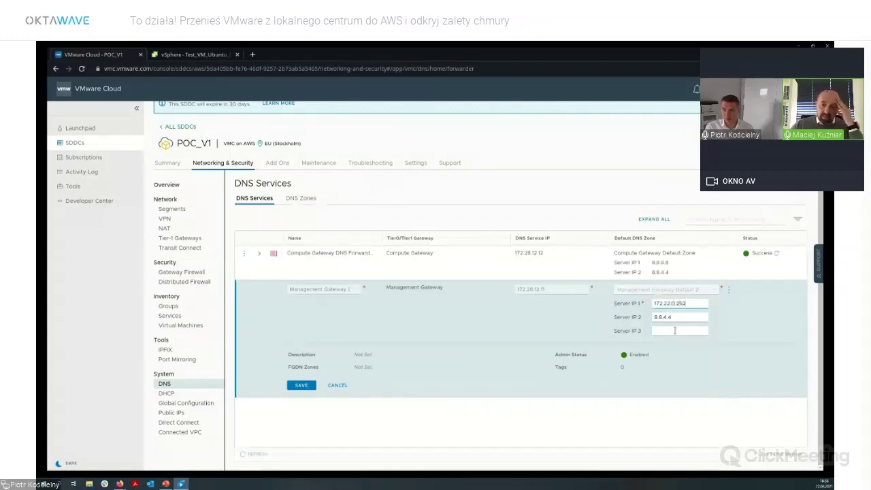
key("Tab")
type("172")
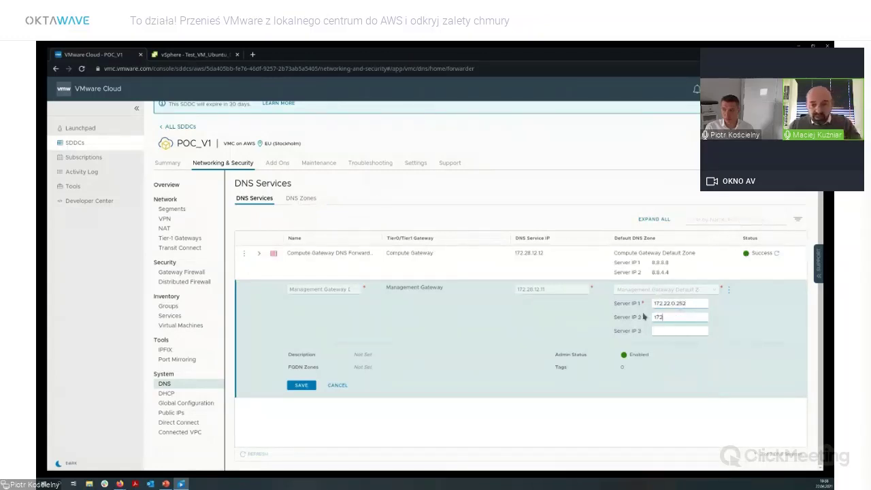
type(".22.0.253")
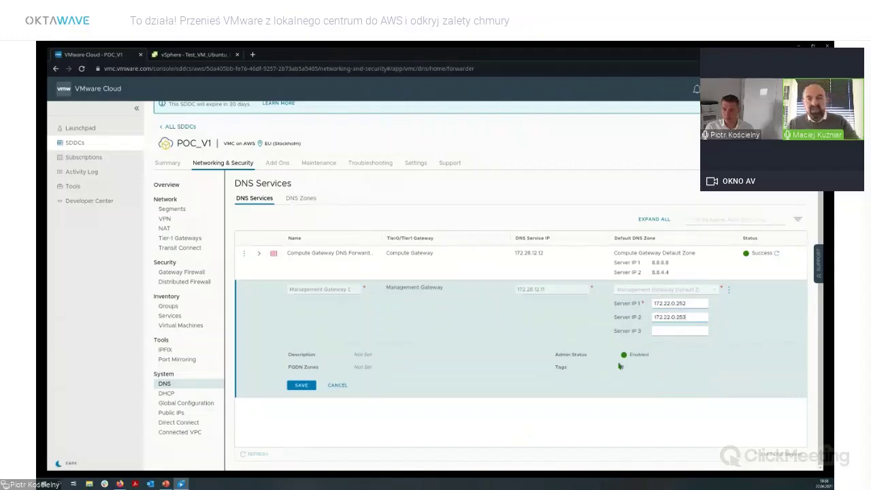
left_click(300, 386)
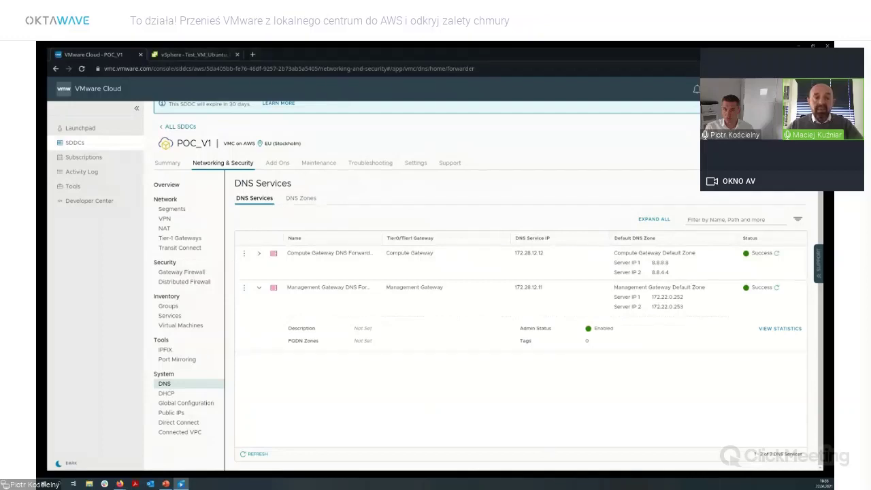
scroll(727, 194, "up", 1)
left_click(756, 168)
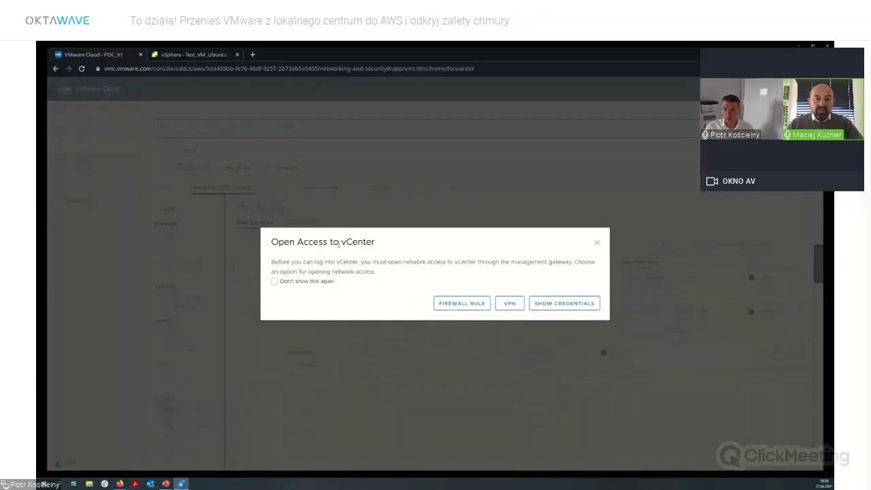
Reveal and copy the default vCenter password, then launch the SDDC vCenter in a new tab.
left_click(560, 305)
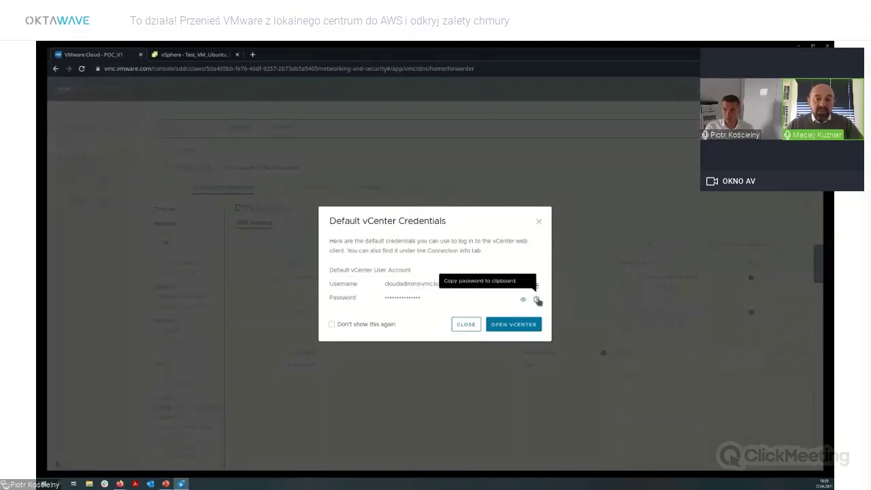
left_click(536, 299)
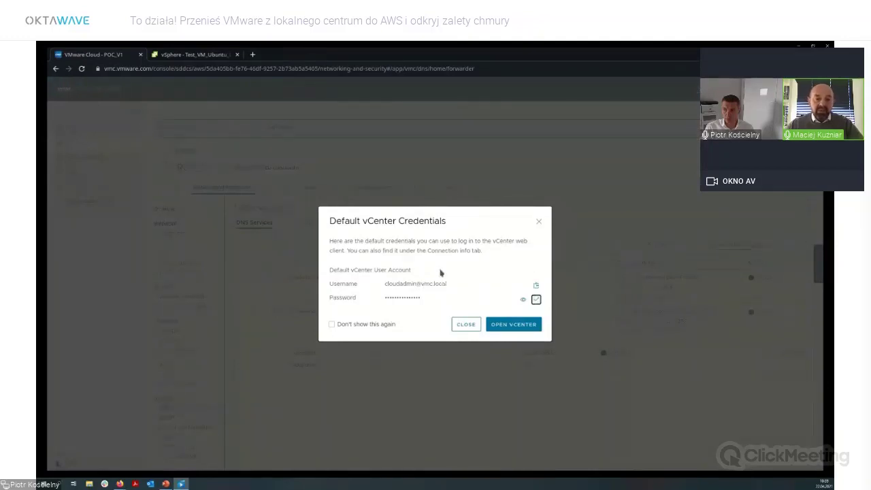
left_click(515, 325)
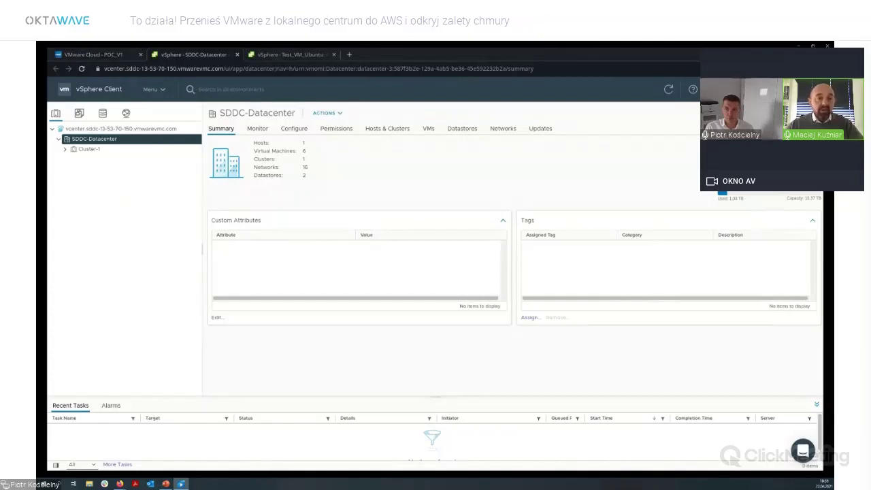
Expand Cluster-1 and go to Administration > Hybrid Management to reach the Link vCenter wizard.
left_click(65, 150)
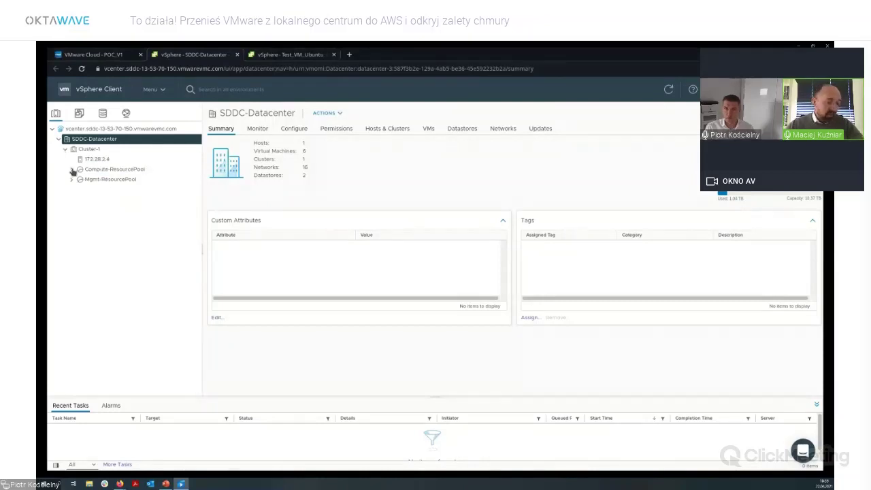
left_click(161, 95)
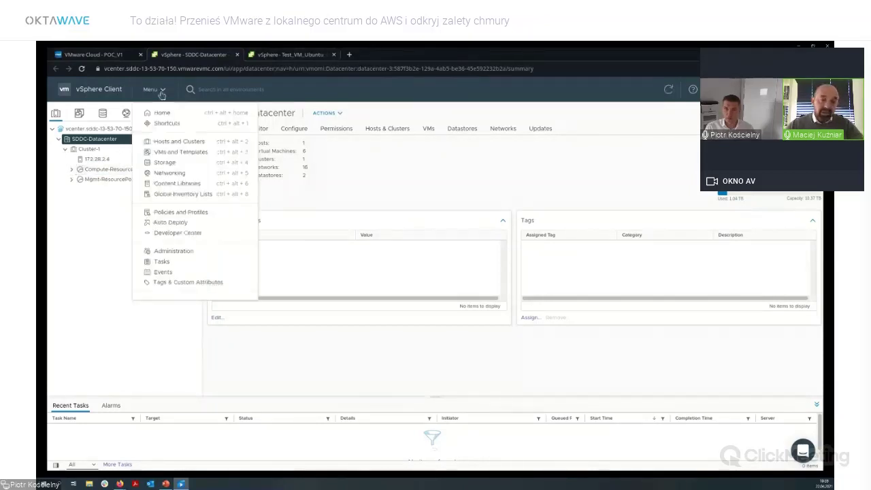
left_click(194, 252)
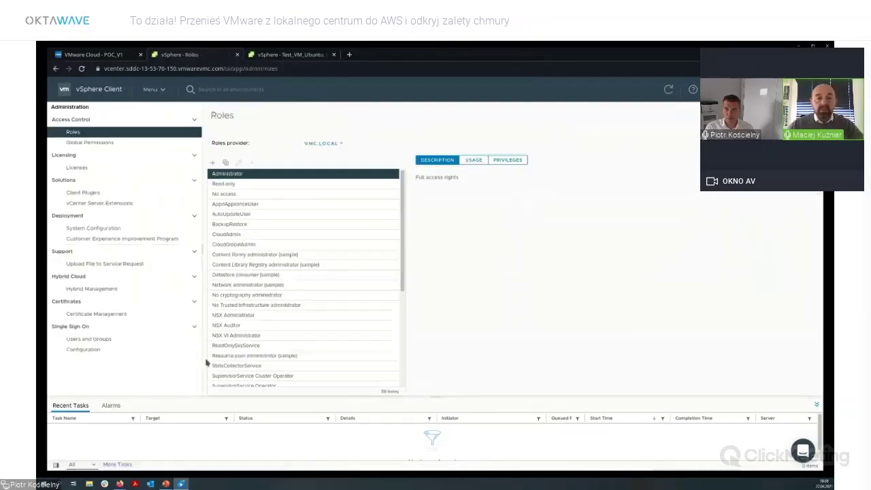
left_click(134, 293)
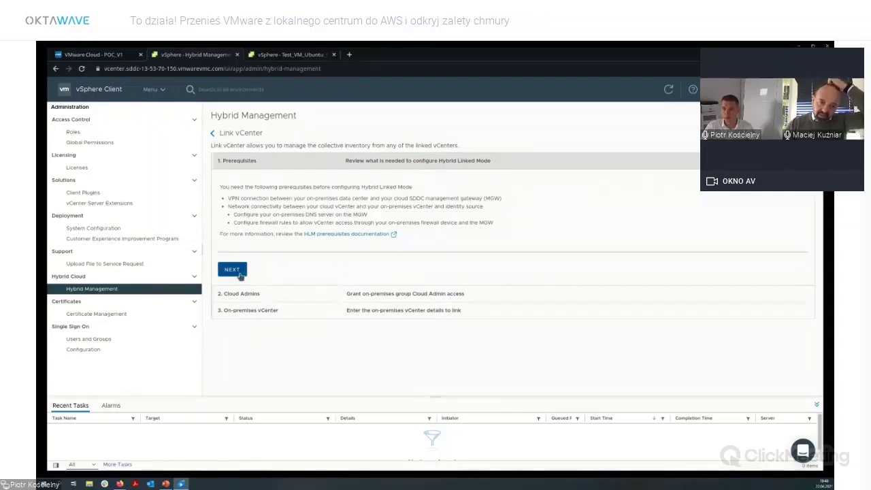
Start a new identity source, filling its name, users and groups base DNs, and domain l3.oktawave.com.
left_click(240, 275)
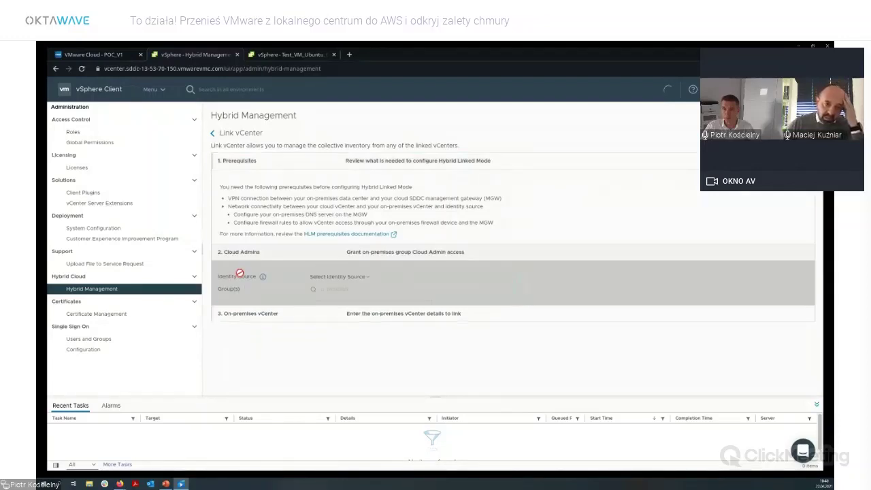
left_click(367, 203)
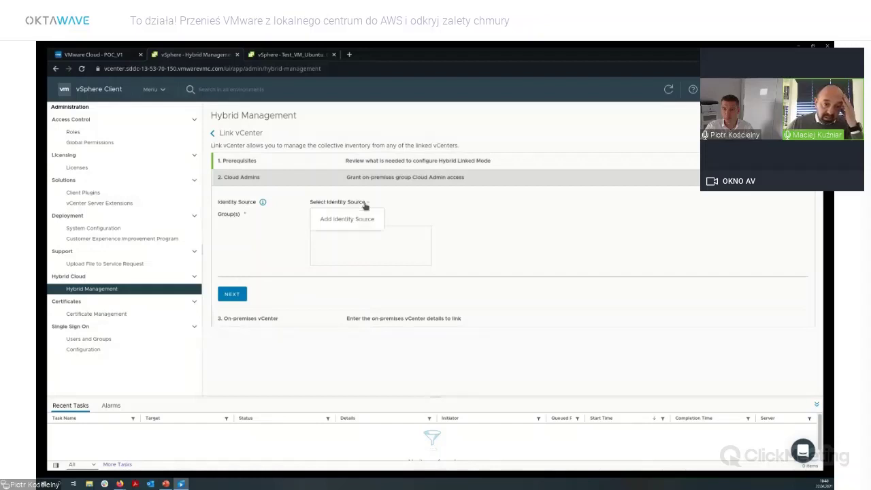
left_click(355, 221)
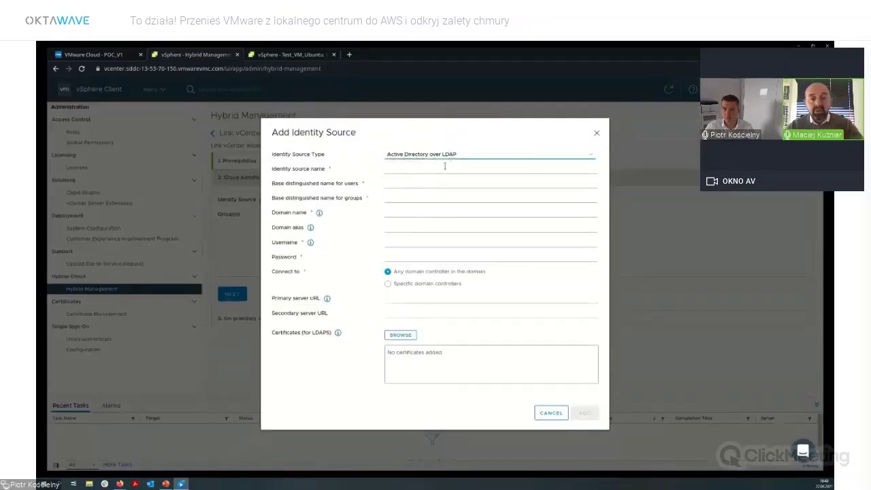
left_click(446, 166)
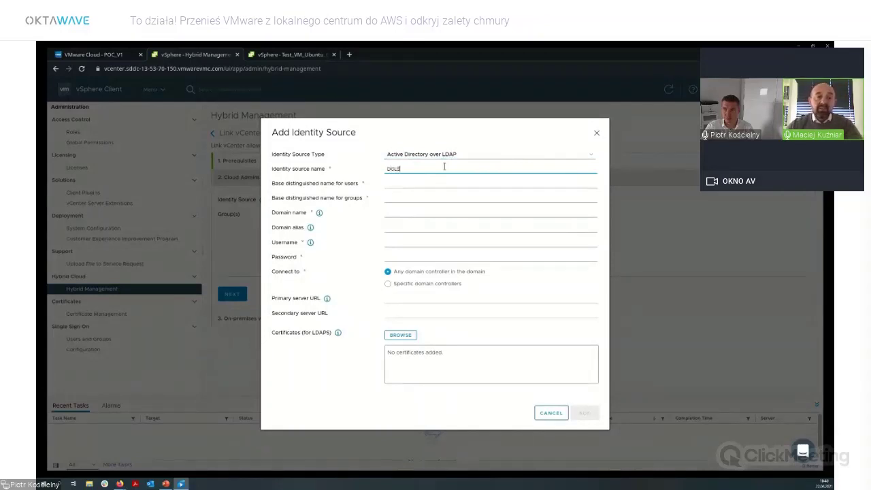
type("3")
left_click(416, 184)
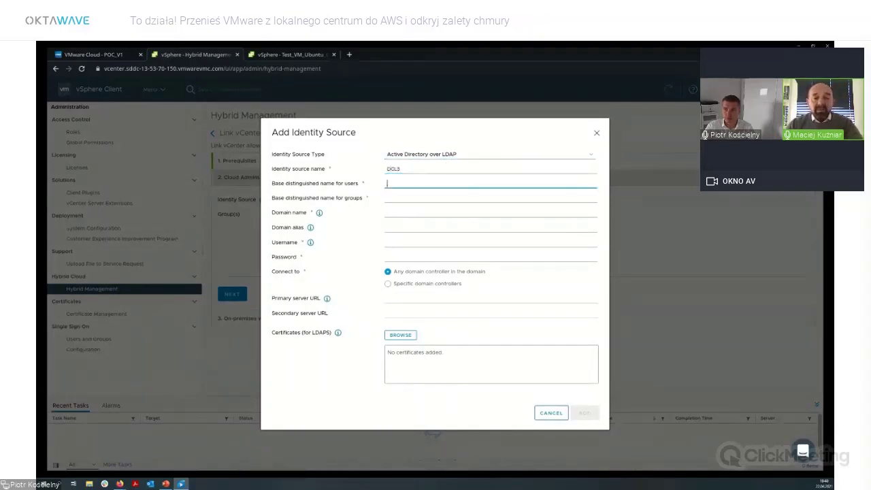
left_click(635, 163)
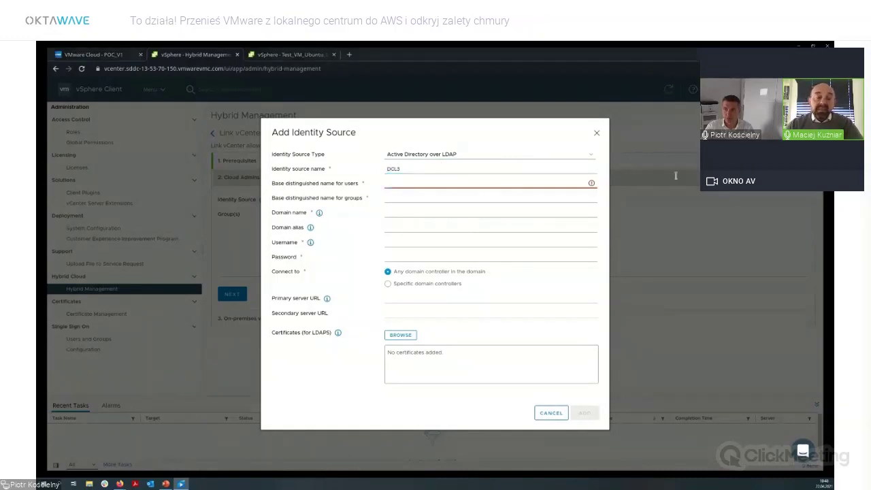
left_click(387, 180)
key("ctrl+v")
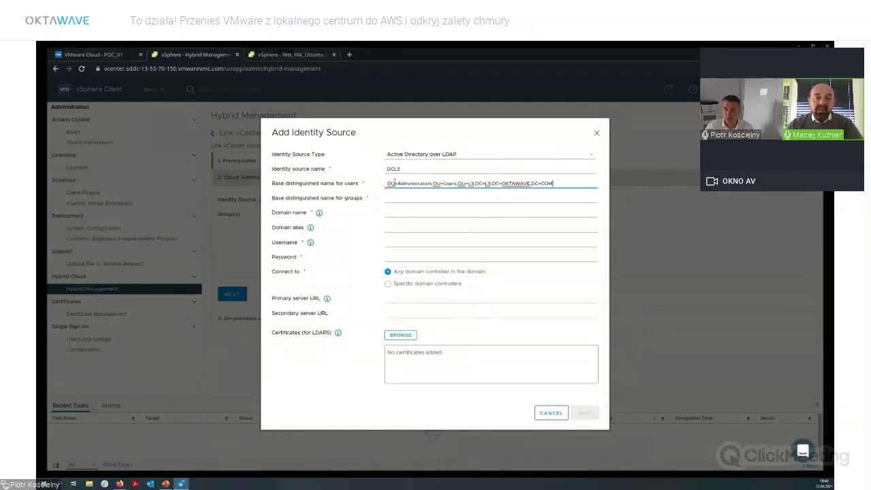
left_click(698, 181)
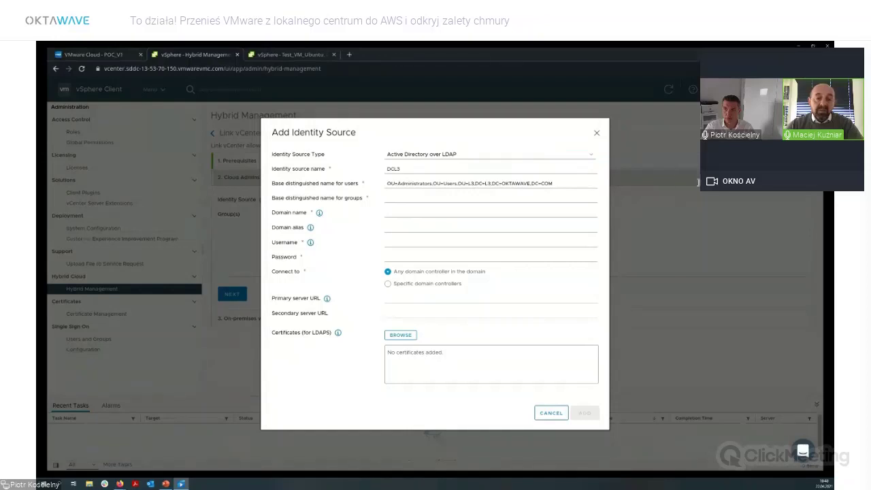
left_click(423, 196)
key("ctrl+v")
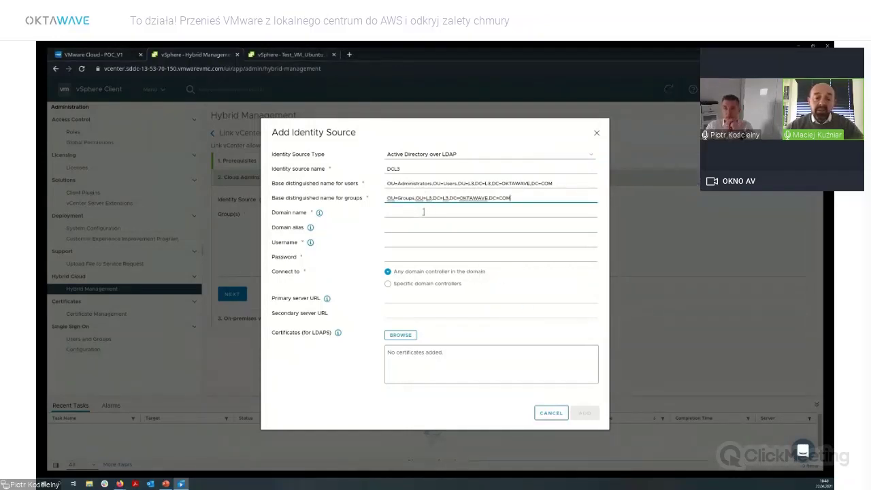
left_click(423, 212)
type("l3.oktawave.com")
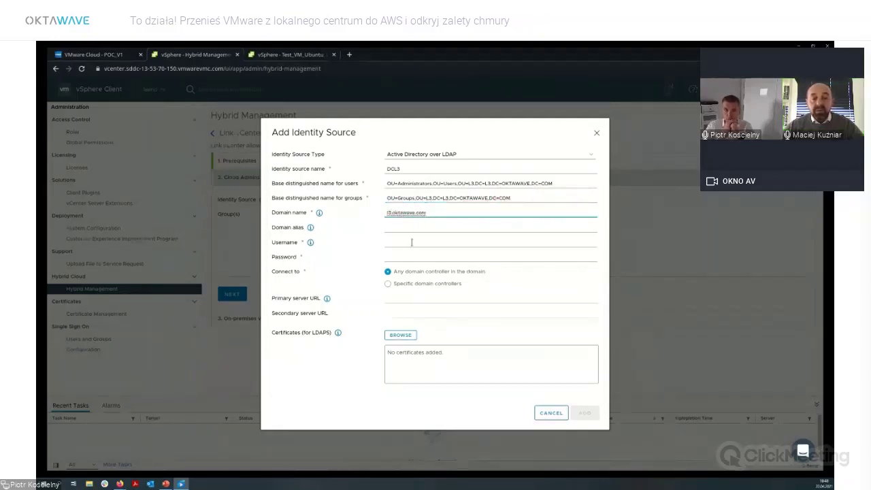
Enter the bind account credentials and primary controller ldap://dc.aws.oktawave.com, then add the source.
left_click(422, 242)
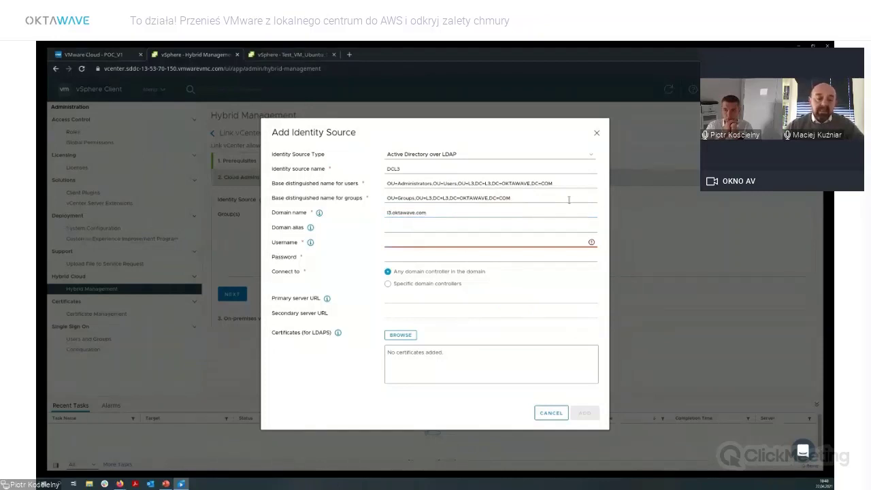
left_click(387, 243)
key("ctrl+v")
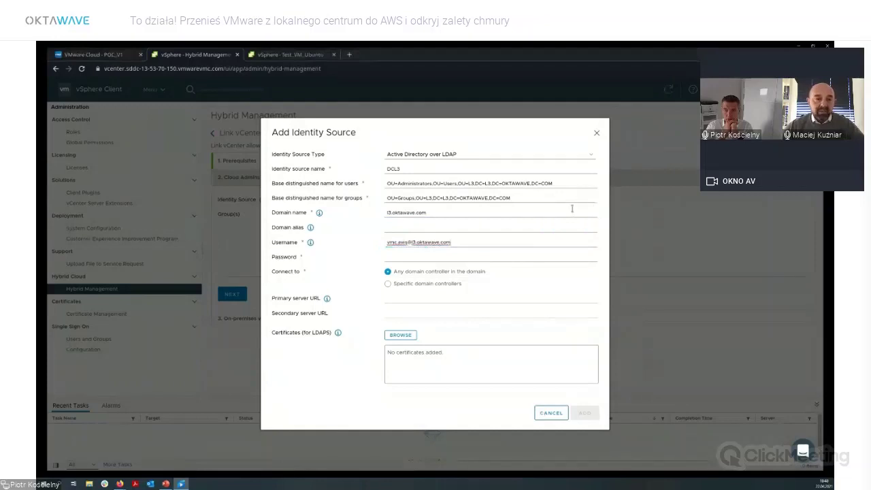
left_click(450, 258)
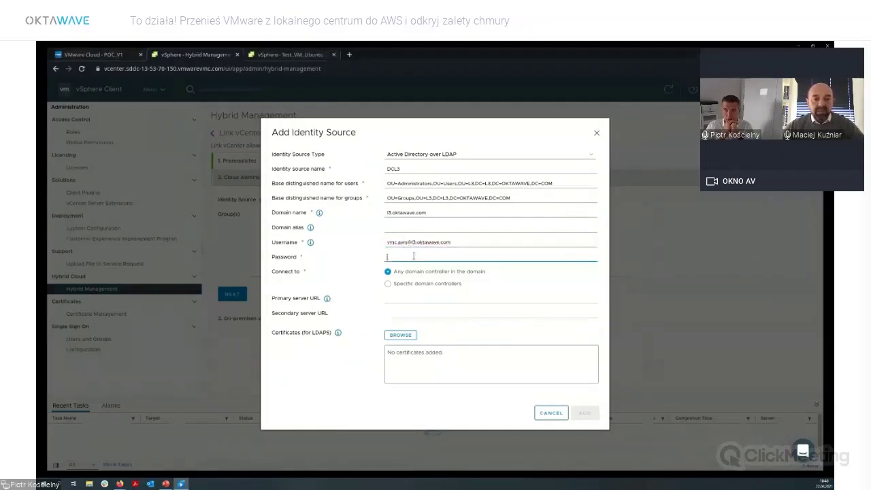
key("ctrl+v")
left_click(420, 284)
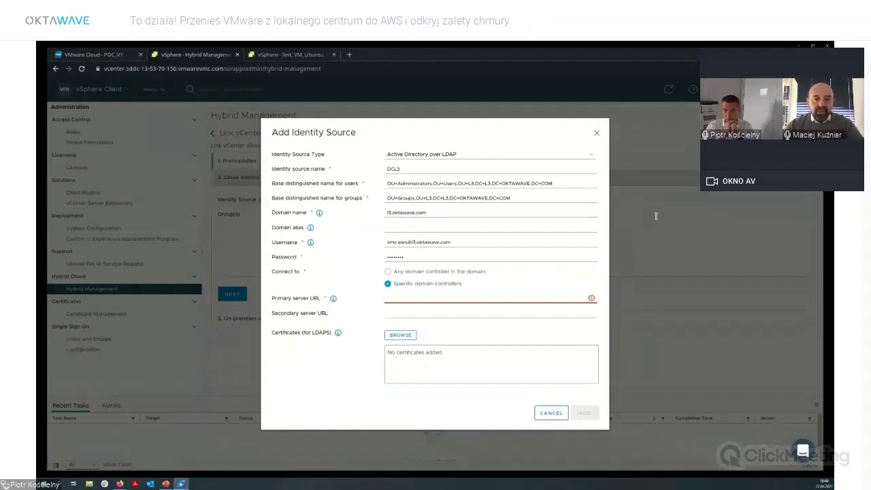
left_click(439, 299)
key("ctrl+v")
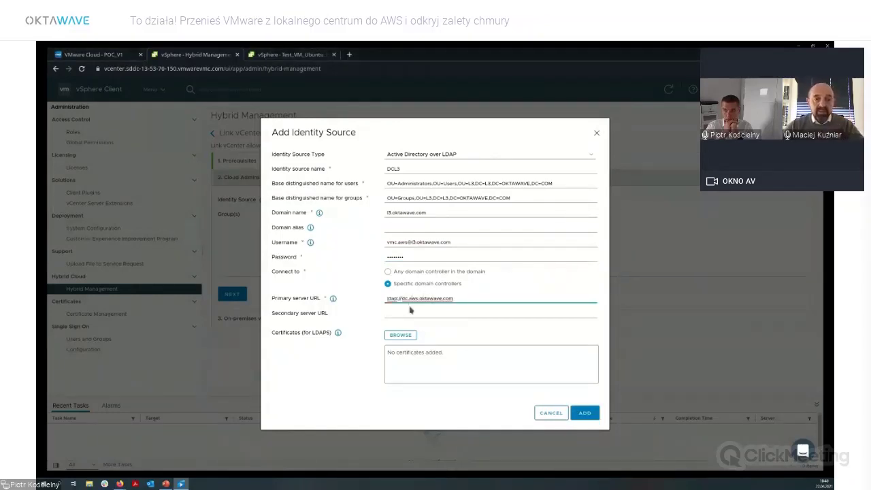
left_click(585, 413)
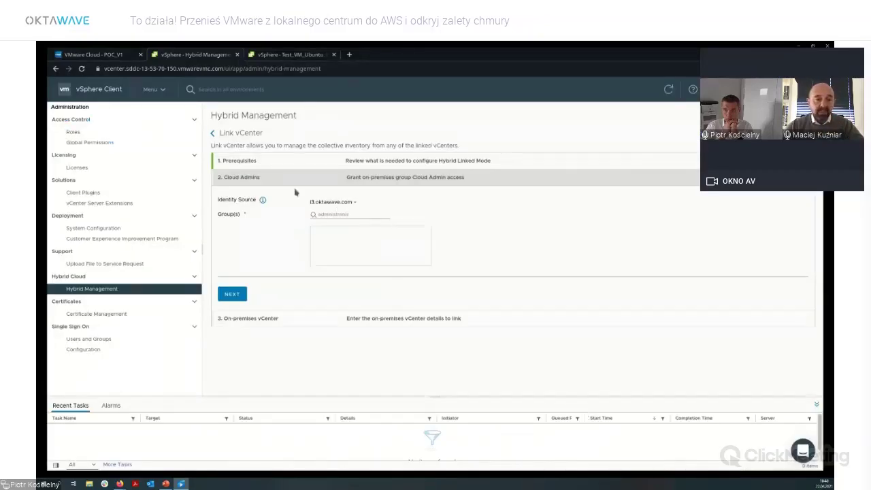
Choose the ESX Admins group as the Cloud Admin group.
left_click(241, 295)
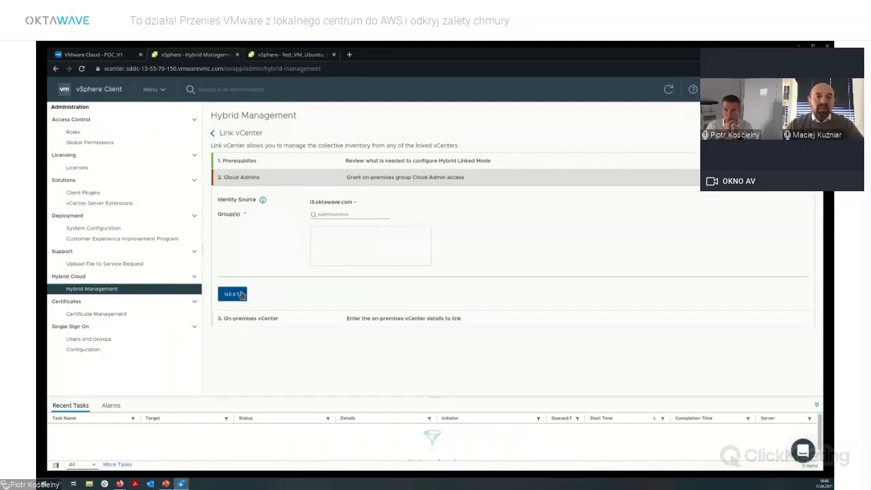
left_click(339, 214)
type("l")
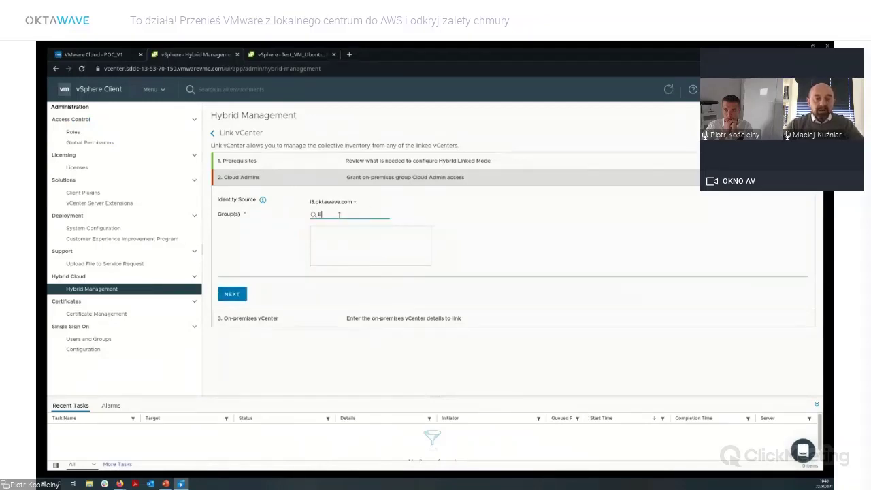
type("SX")
left_click(333, 233)
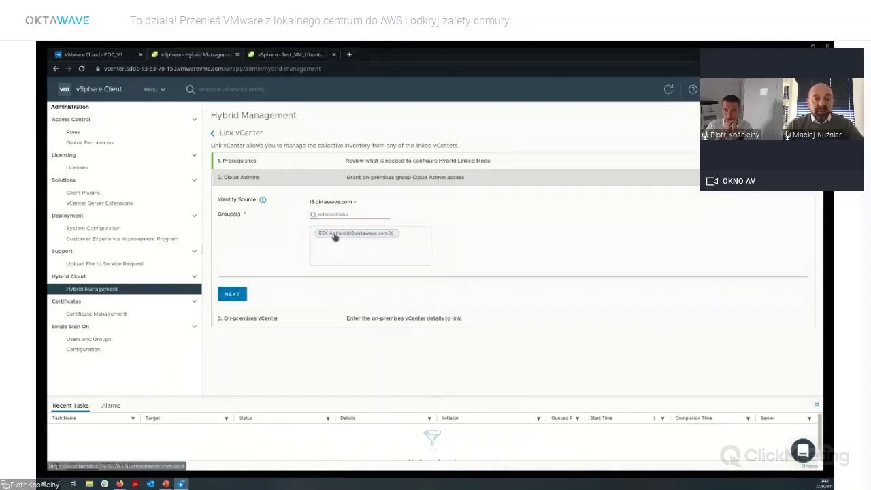
left_click(232, 294)
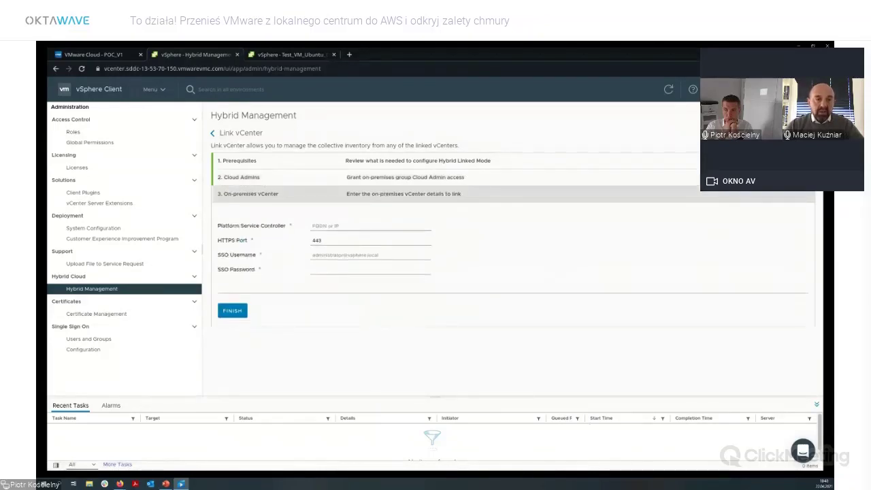
Link on-premises vCenter vcenter.aws.oktawave.com on port 443 using the SSO administrator credentials.
left_click(339, 226)
type("vcenter.a")
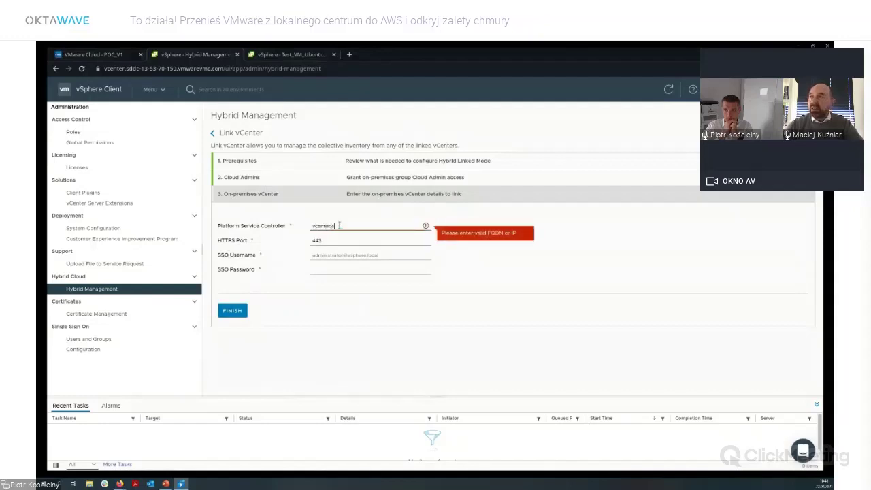
type("ws.net")
type("awa")
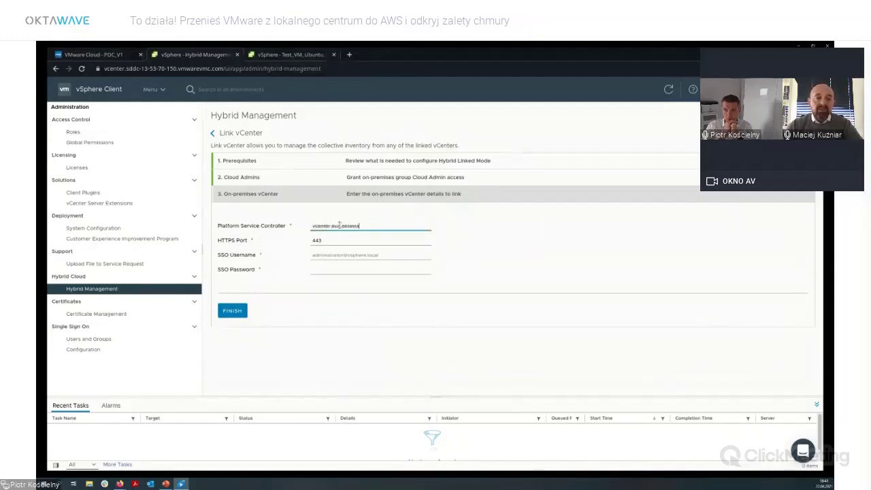
type("ve.com")
key("Tab")
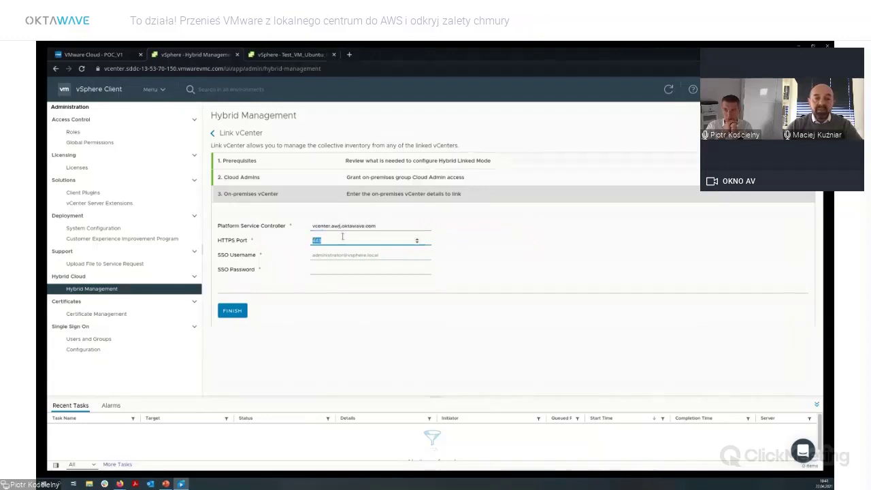
key("Tab")
type("administrat")
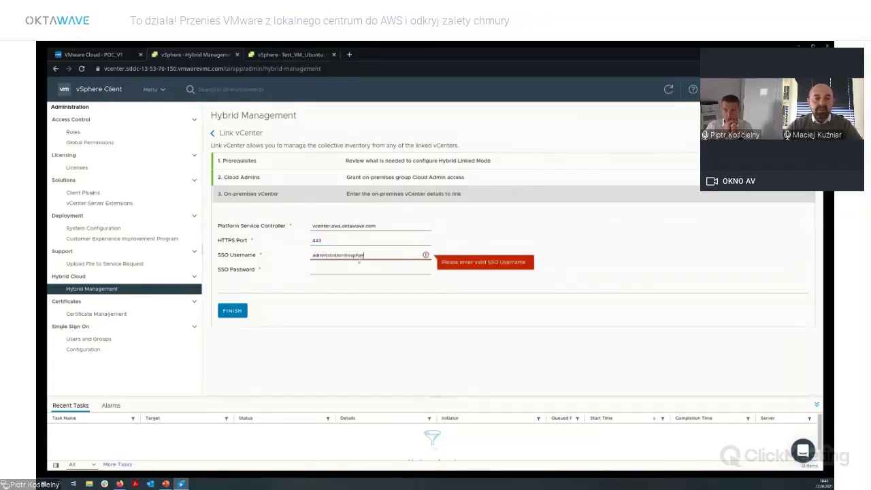
type("or@vsphere.local")
key("Tab")
type("••••")
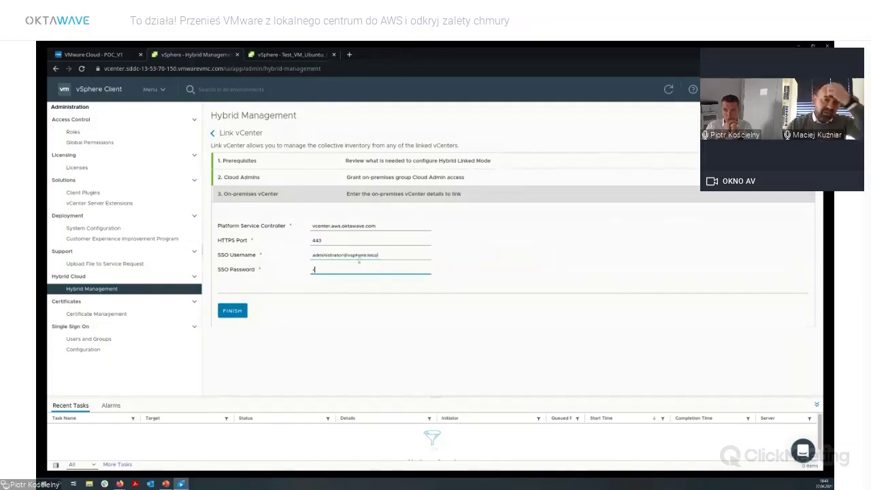
type("••")
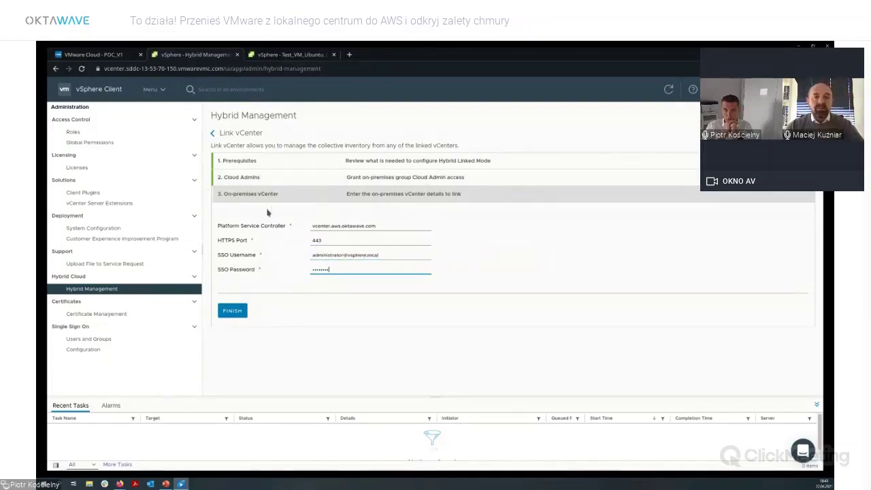
left_click(232, 310)
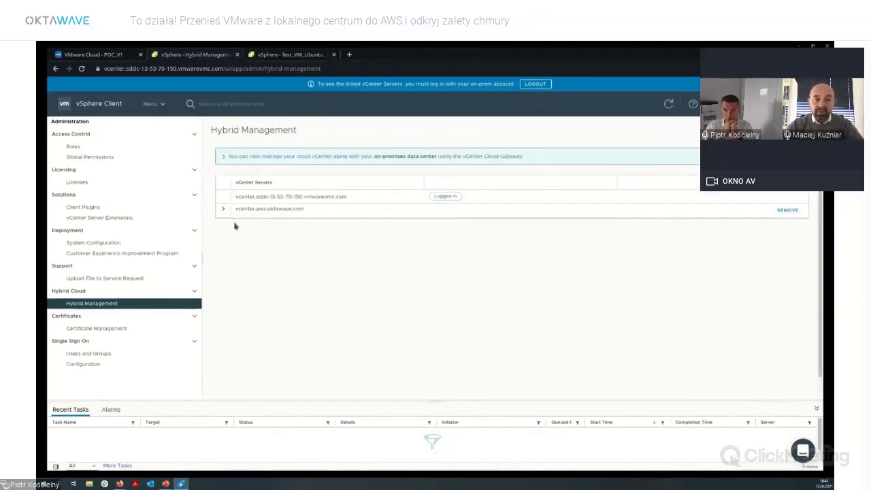
Expand the linked vcenter.aws.oktawave.com details and log out of the cloud vCenter session.
left_click(224, 210)
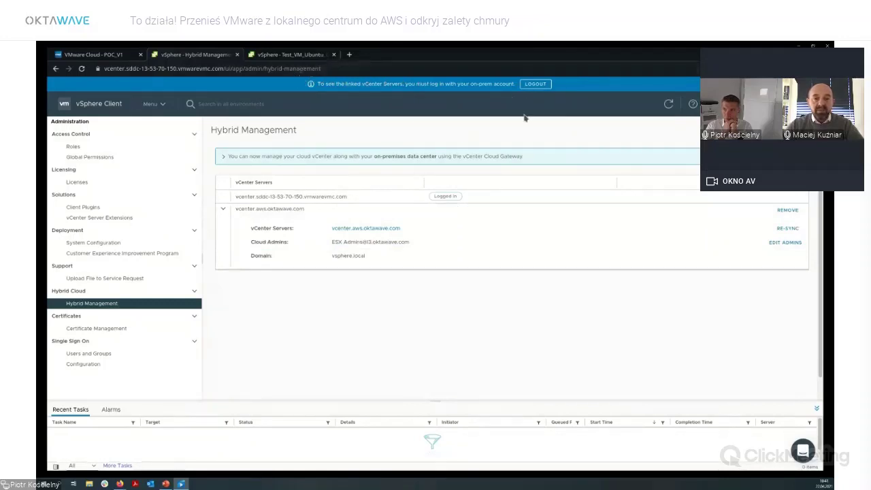
left_click(534, 84)
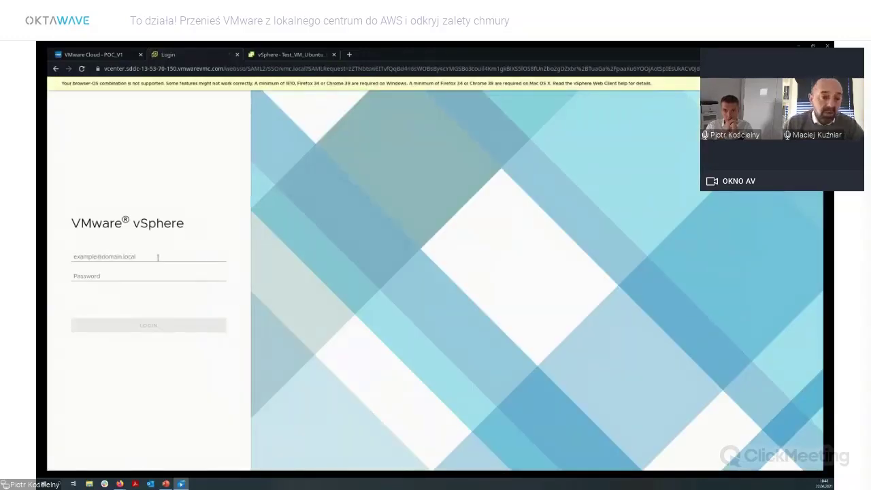
Sign in with the l3.oktawave.com domain account username and password.
left_click(158, 257)
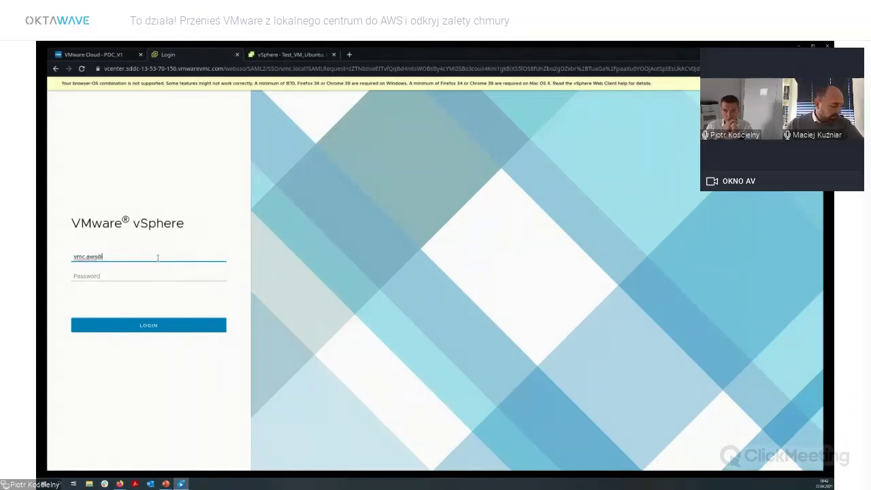
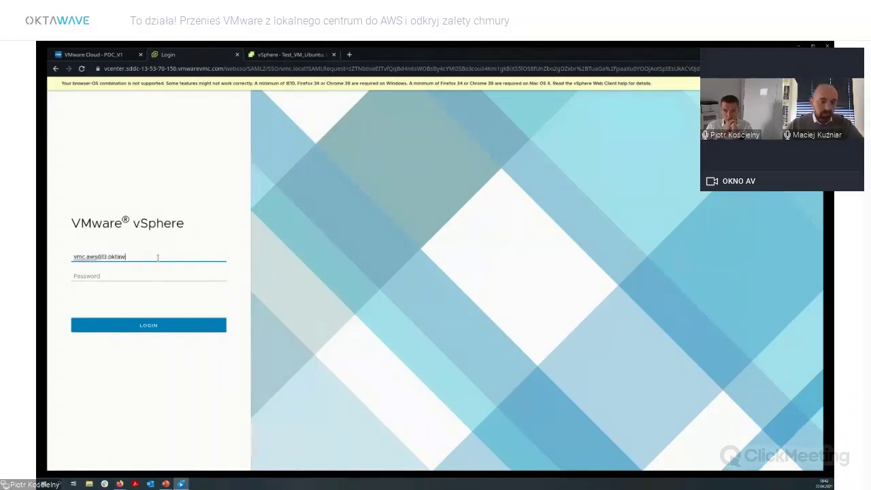
key("Tab")
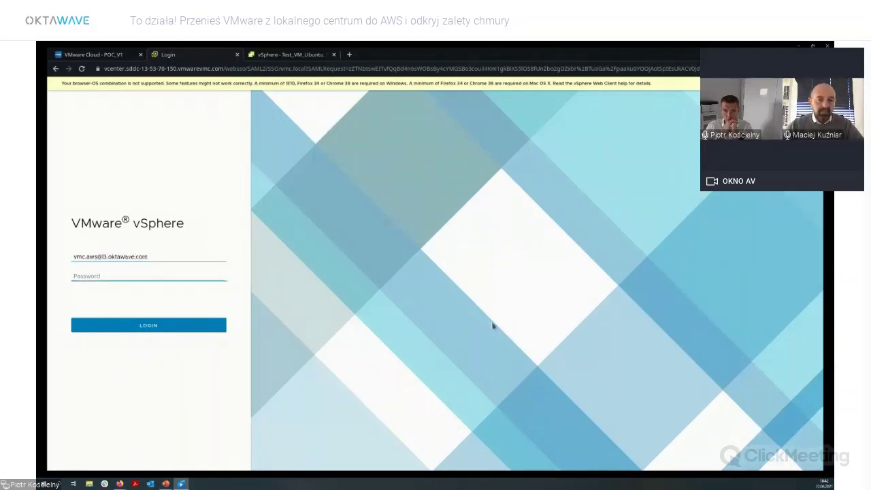
type("••••••••")
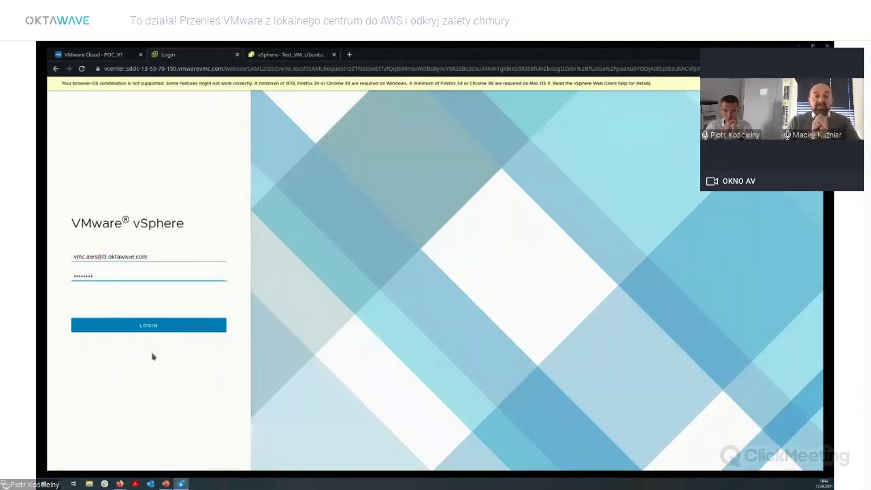
left_click(172, 328)
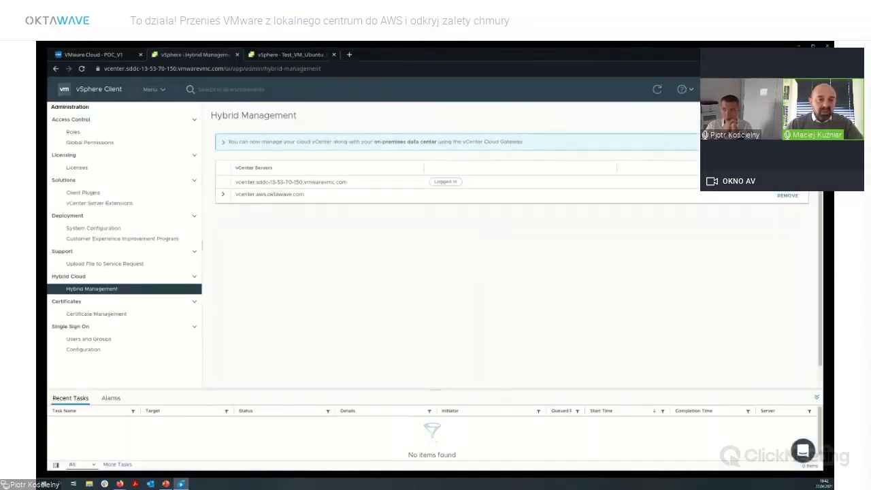
Select Test_VM_Ubuntu_Desktop_01 in the Hosts and Clusters inventory.
left_click(152, 90)
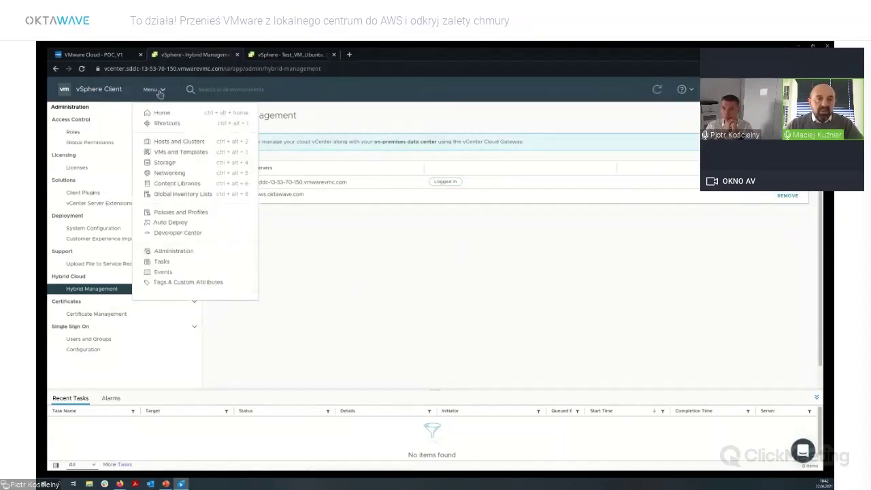
left_click(227, 142)
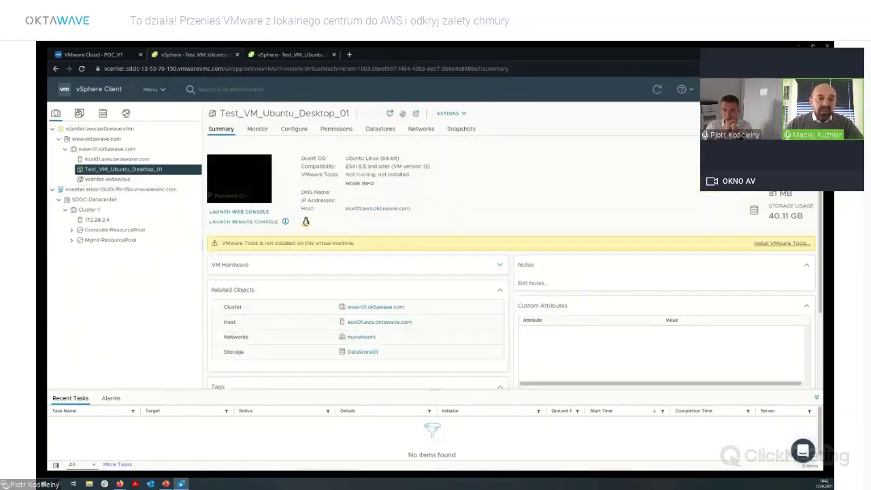
left_click(142, 172)
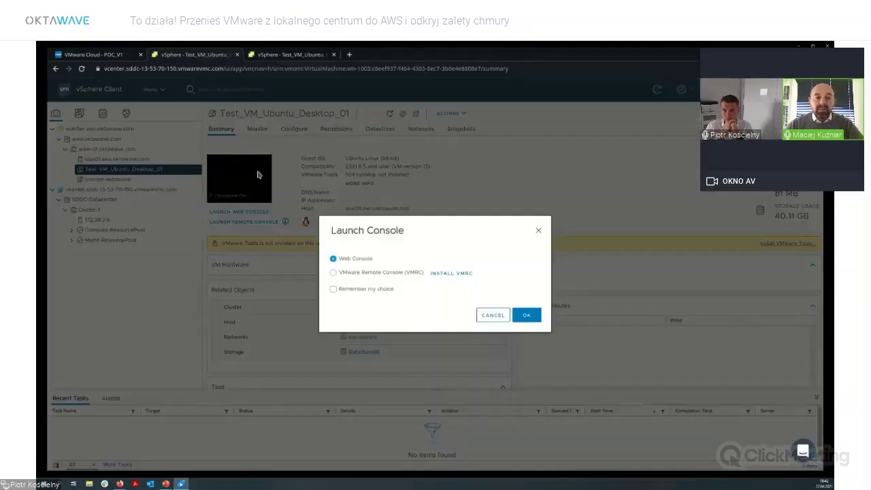
Open the VM's web console, wake it to the login prompt, then close the console and duplicate tab.
left_click(259, 175)
left_click(527, 315)
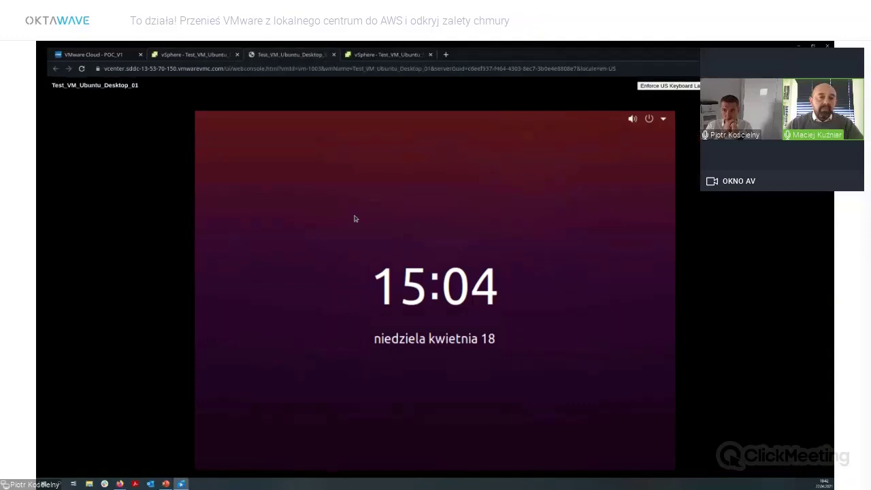
left_click(430, 54)
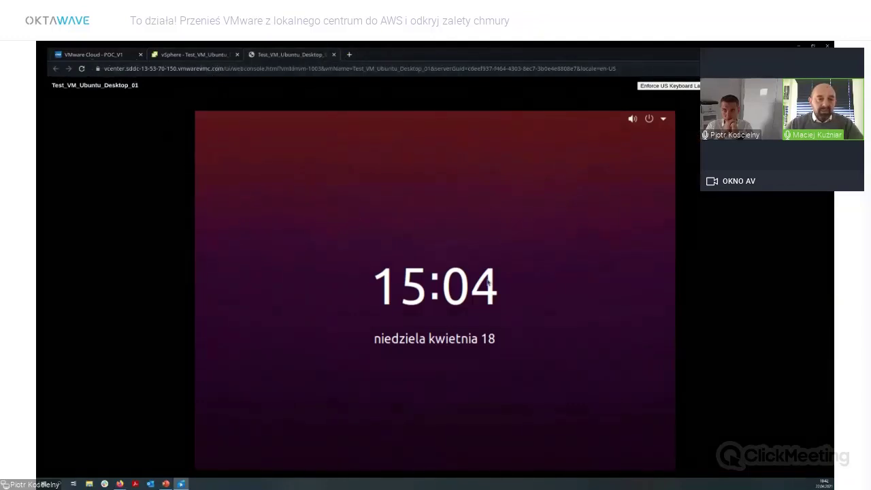
left_click(468, 379)
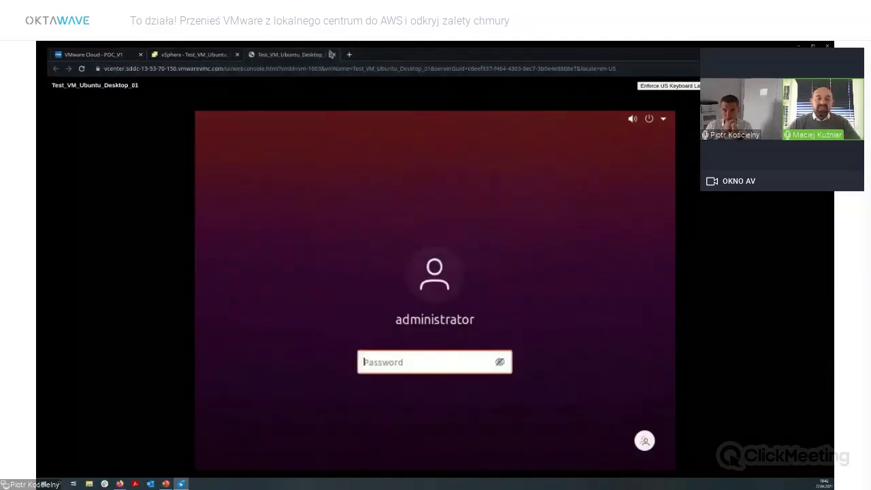
left_click(332, 55)
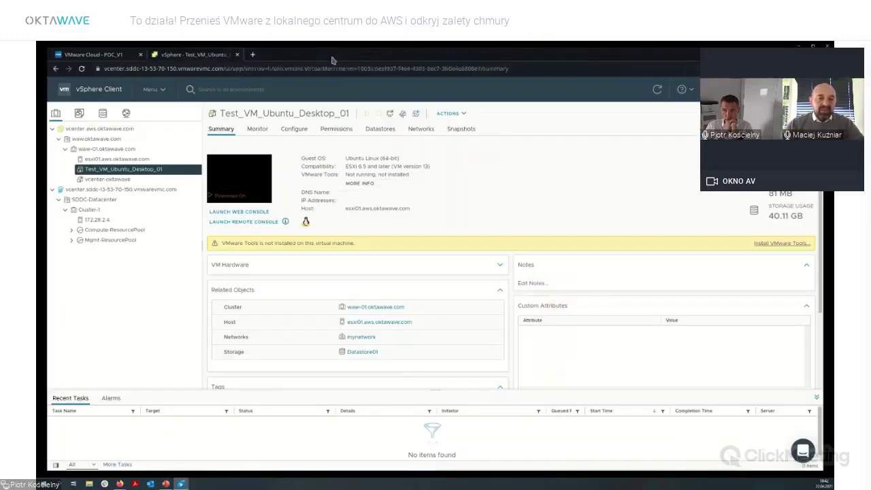
Power off Test_VM_Ubuntu_Desktop_01 and confirm.
right_click(140, 170)
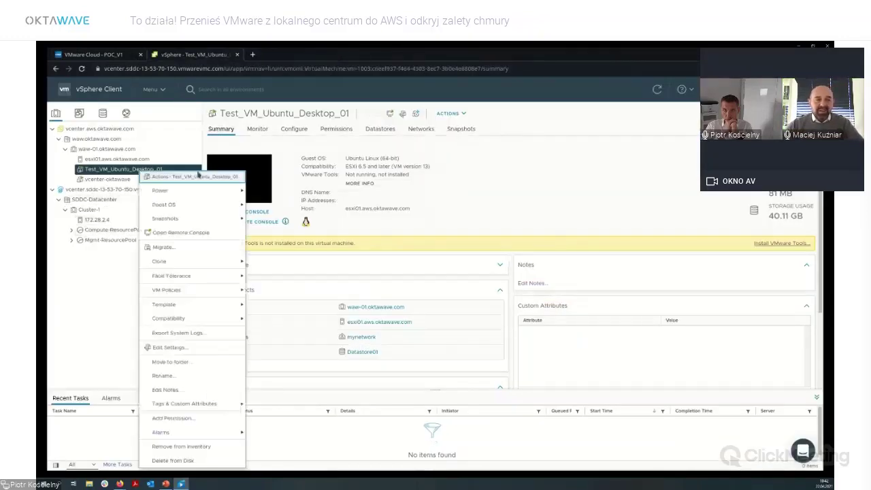
mouse_move(201, 194)
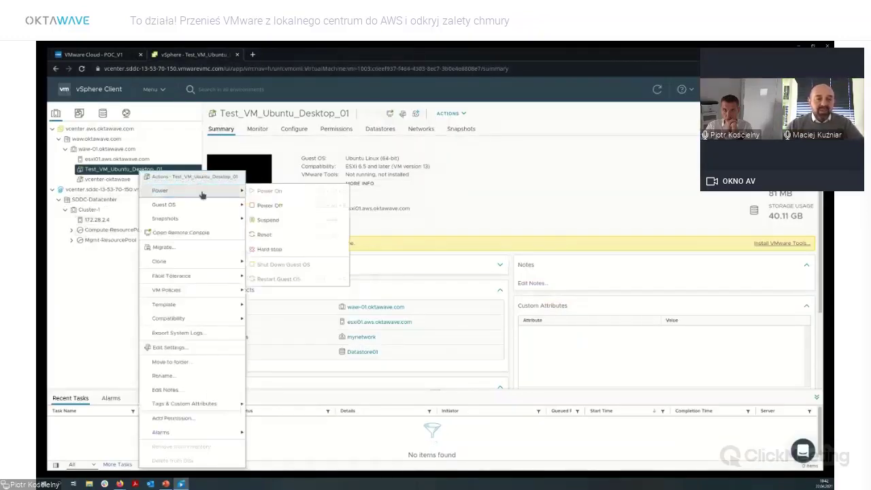
left_click(282, 206)
left_click(527, 298)
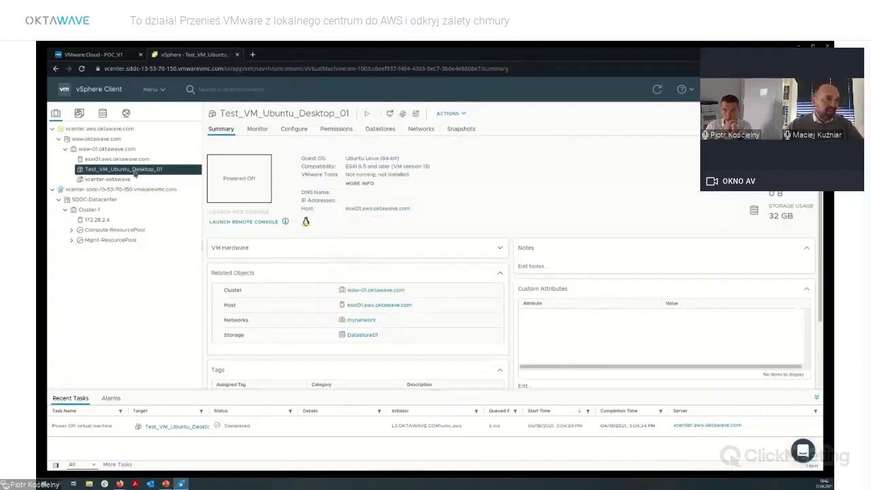
Start migrating the VM, changing compute and storage, with SDDC Cluster-1 as the destination.
right_click(135, 174)
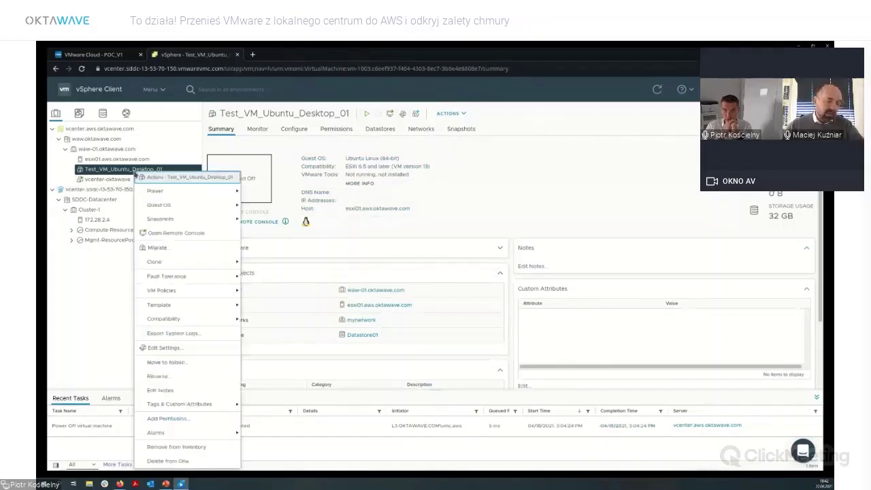
left_click(192, 249)
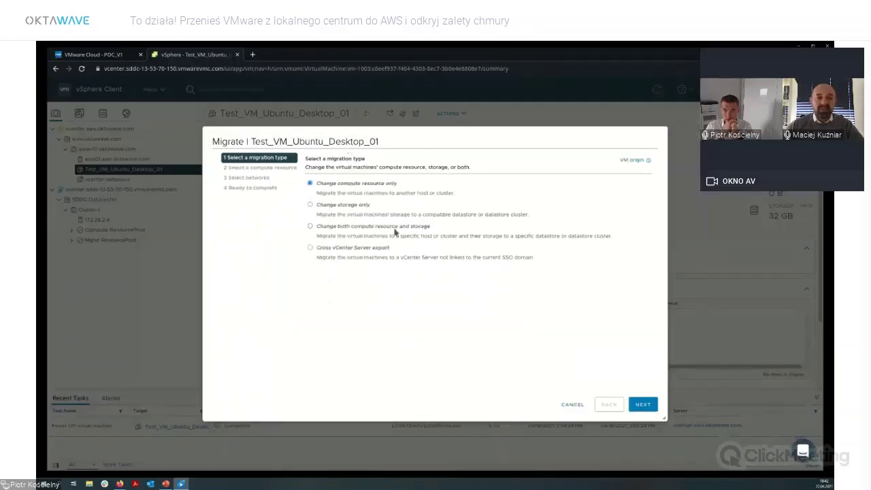
left_click(395, 229)
left_click(643, 405)
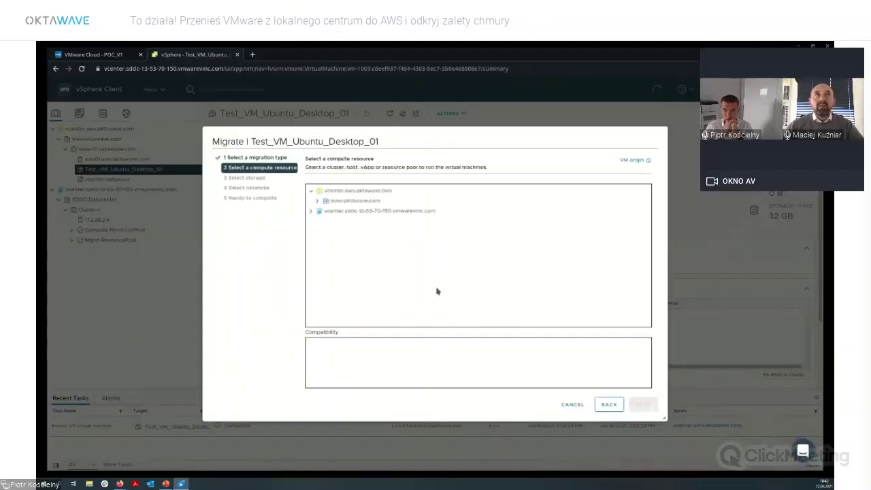
left_click(311, 211)
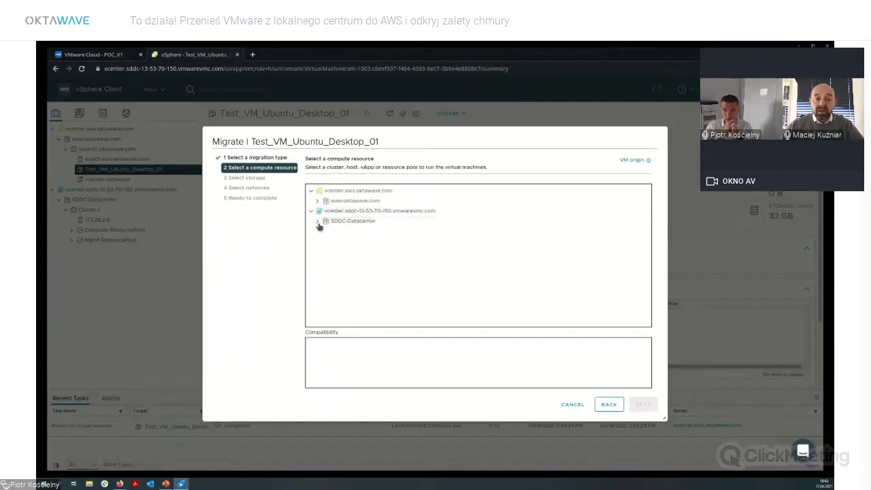
left_click(317, 221)
left_click(347, 231)
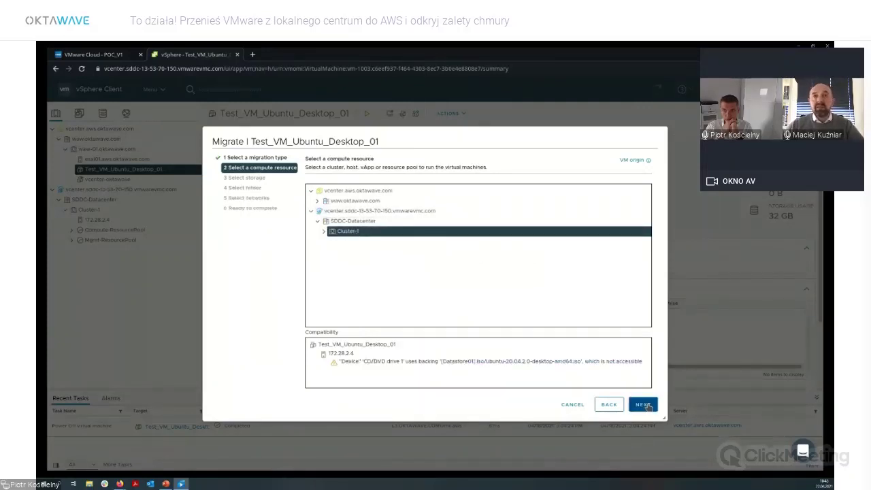
left_click(645, 406)
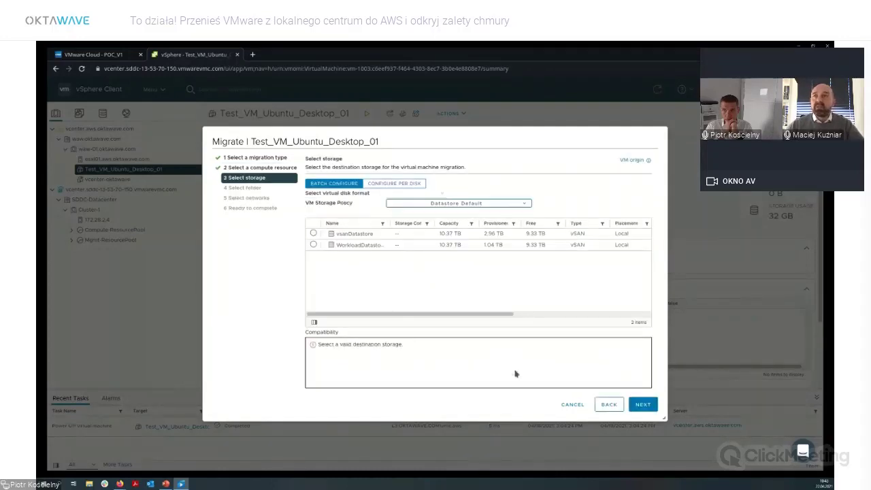
Choose WorkloadDatastore, the Workloads folder and sddc-cgw-network-1, then finish the migration.
left_click(313, 245)
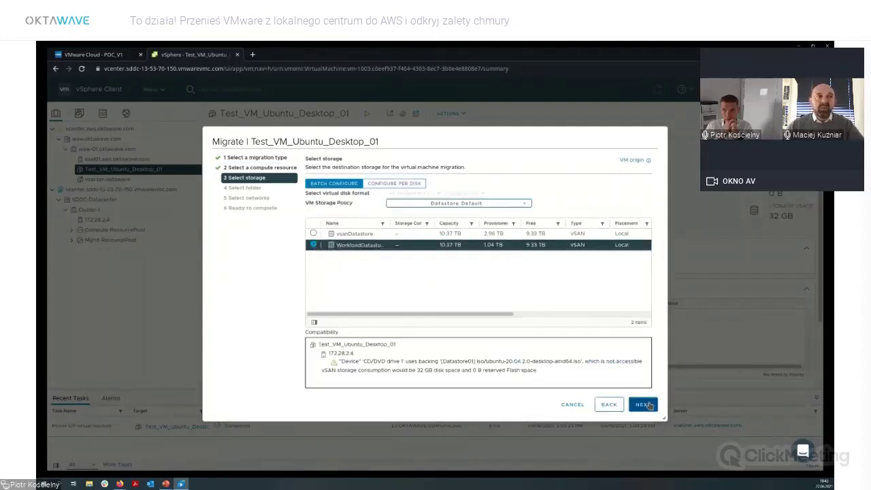
left_click(646, 404)
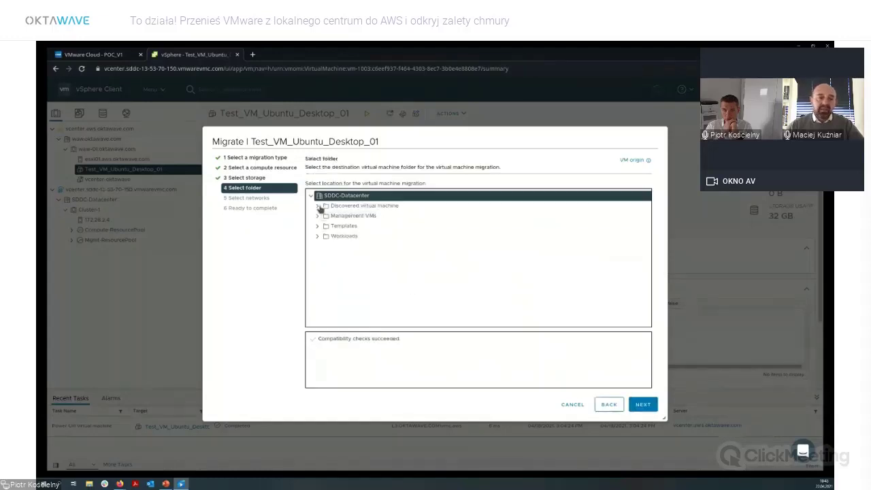
left_click(344, 236)
left_click(644, 405)
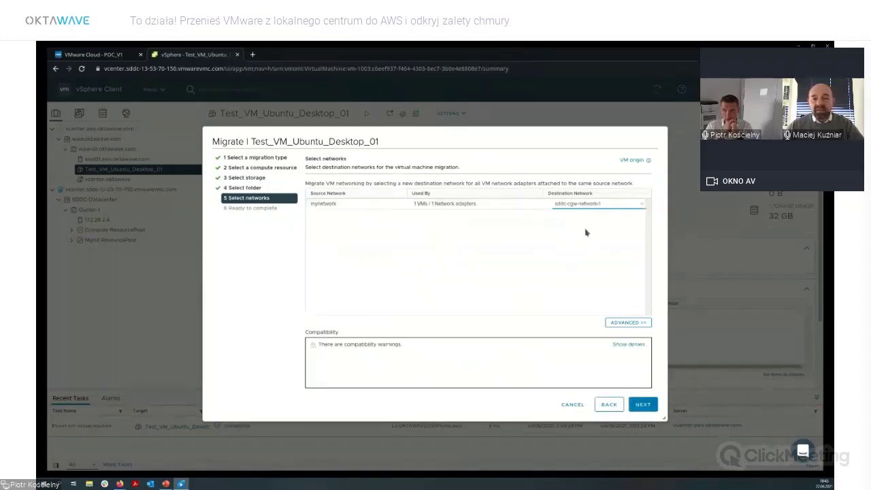
left_click(643, 405)
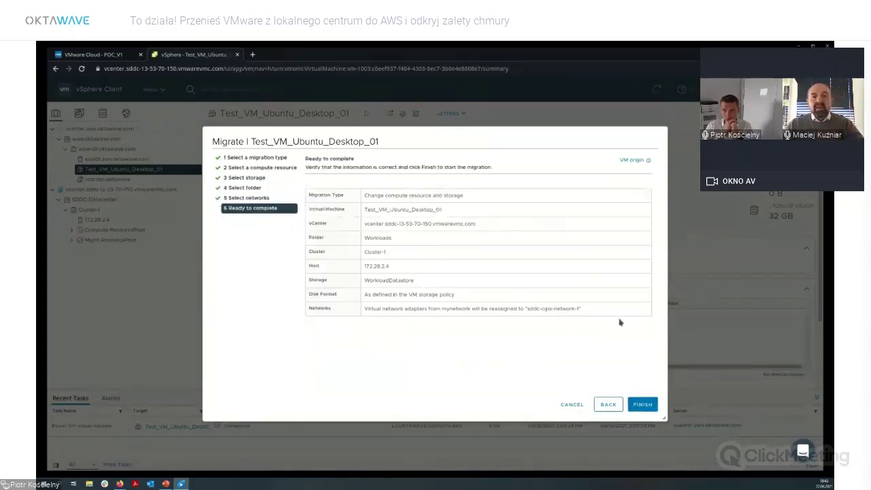
left_click(644, 405)
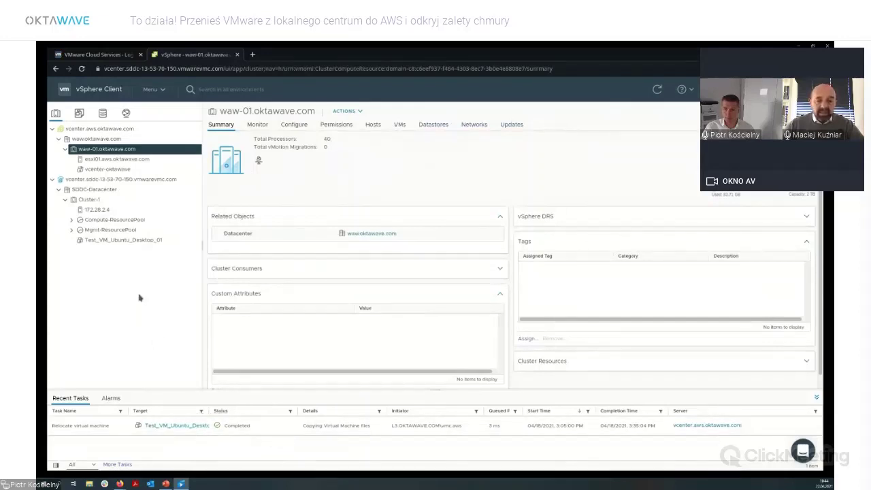
Power on the migrated Test_VM_Ubuntu_Desktop_01 under Cluster-1 and bring up its console launch prompt.
left_click(147, 244)
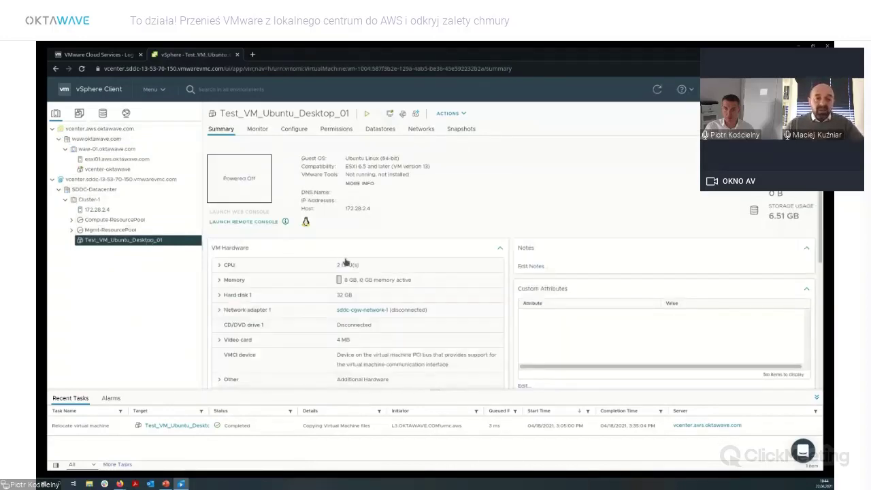
left_click(368, 114)
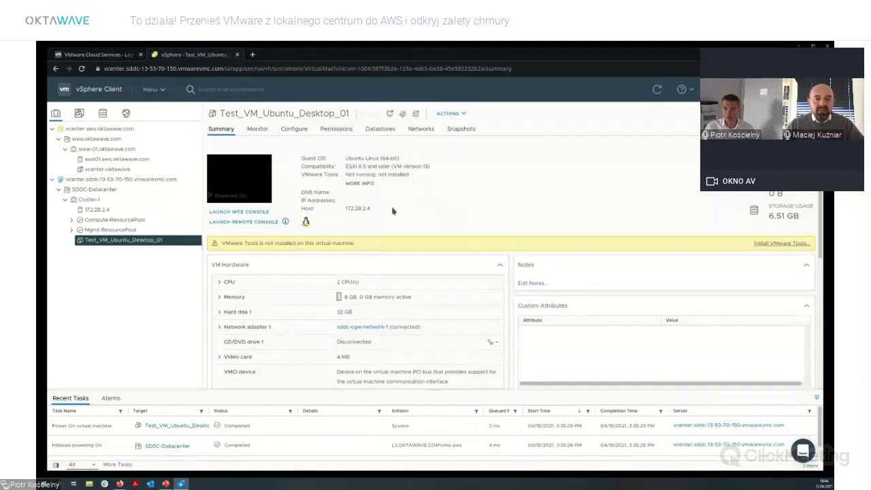
left_click(237, 176)
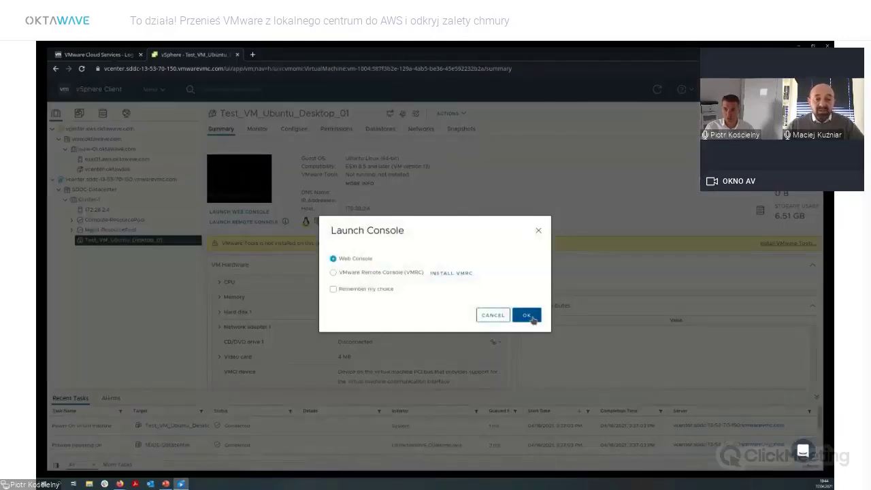
Open the Web Console to see Ubuntu's login screen, then power off the guest from Ubuntu's menu.
left_click(527, 315)
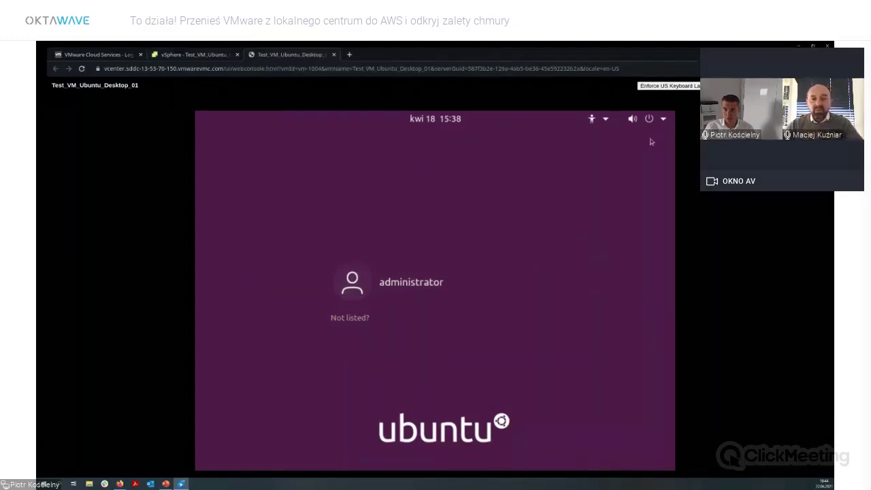
left_click(664, 119)
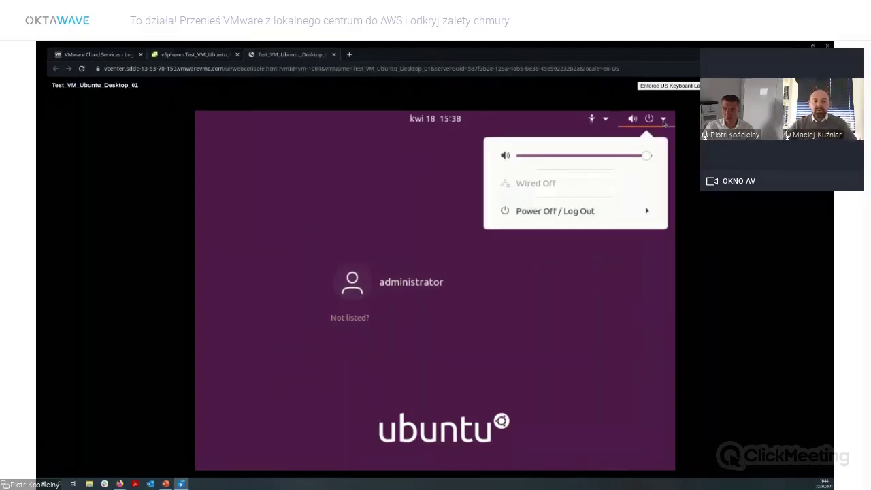
left_click(615, 212)
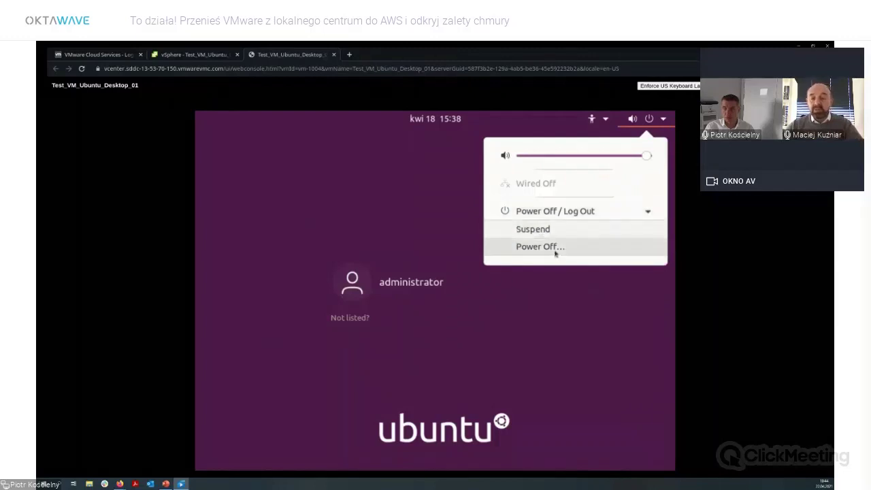
left_click(557, 251)
left_click(510, 331)
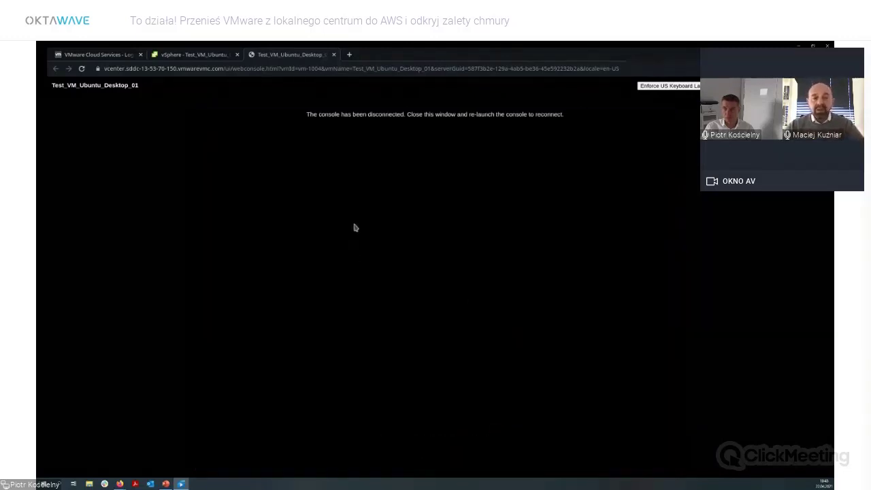
Close the disconnected web console tab to return to the powered-off VM's summary.
left_click(334, 54)
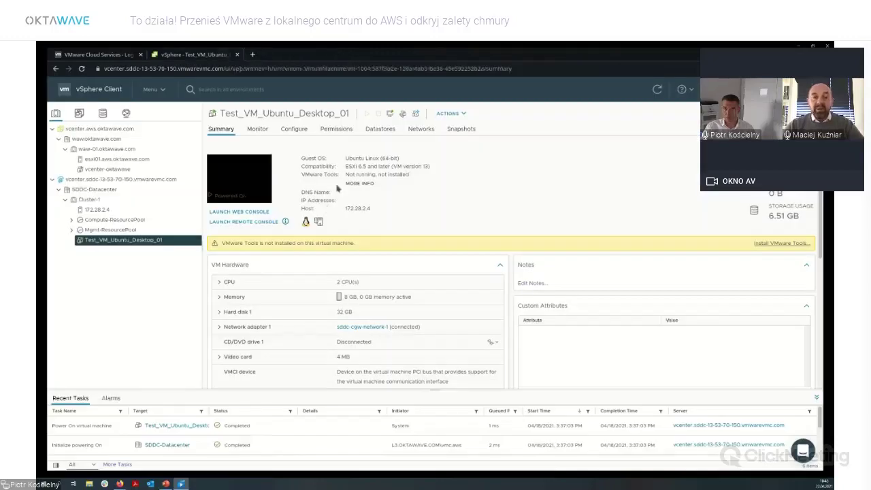